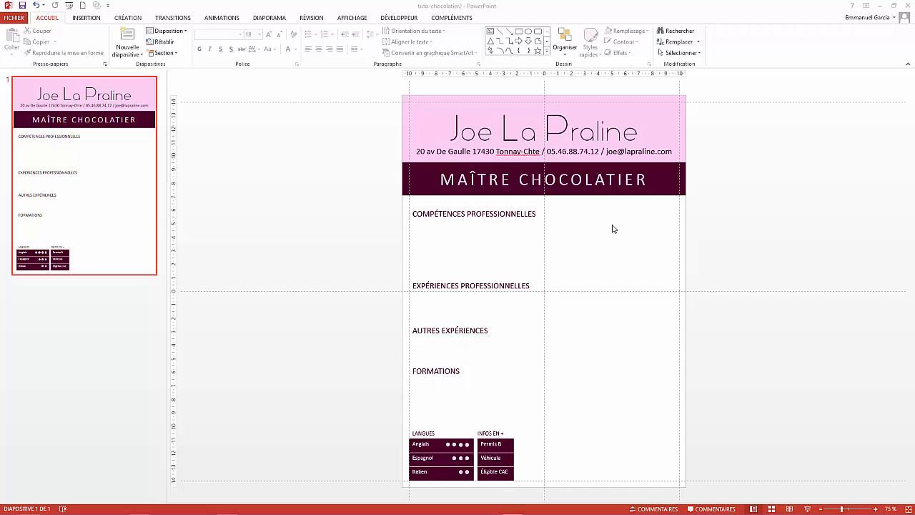
# Nudge the COMPÉTENCES PROFESSIONNELLES heading up to sit directly beneath the MAÎTRE CHOCOLATIER banner
pyautogui.click(513, 223)
pyautogui.moveTo(519, 207); pyautogui.dragTo(520, 198)
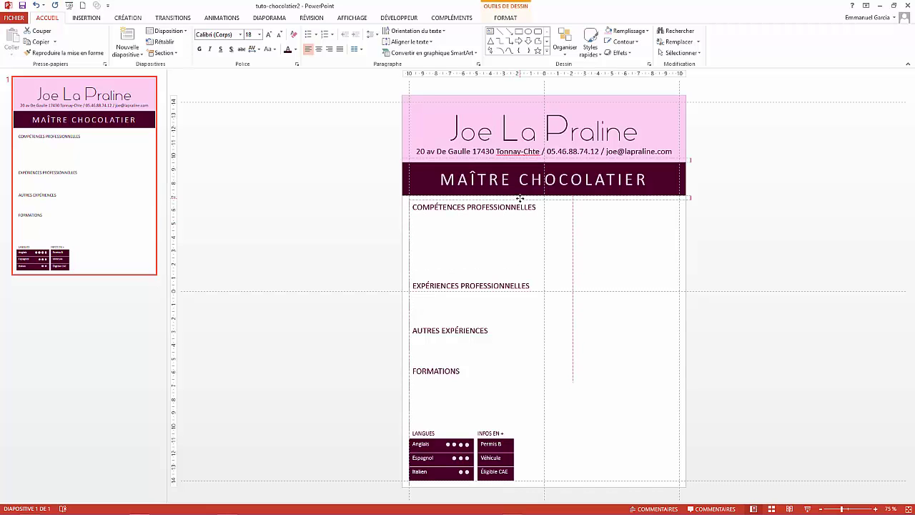
pyautogui.click(613, 423)
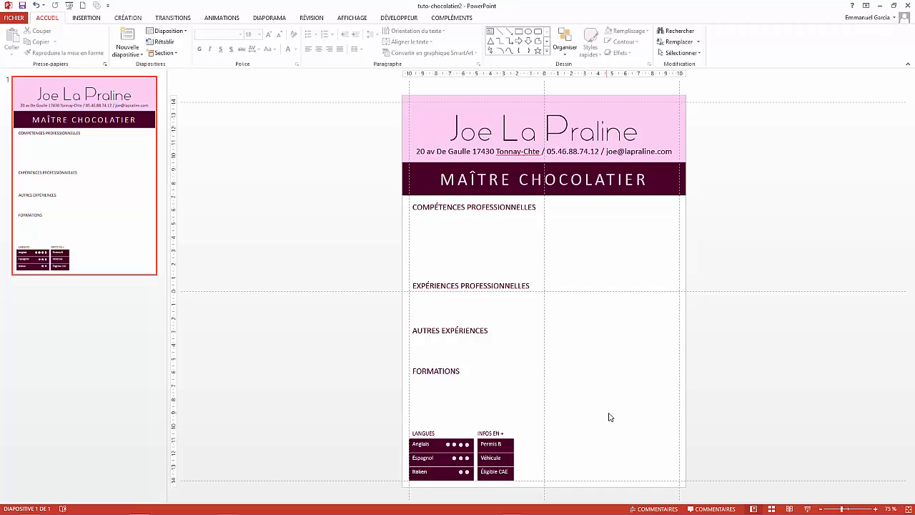
pyautogui.click(83, 18)
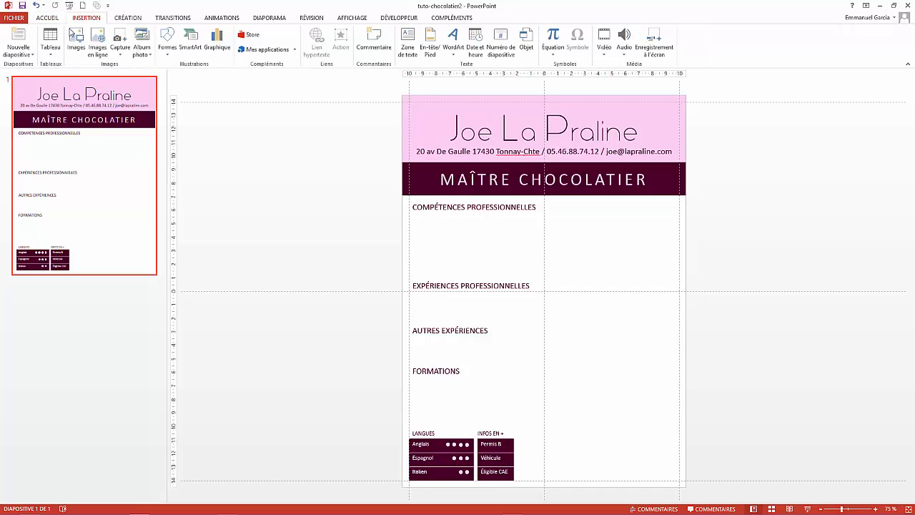
# Insert a 2-row, 3-column table and shade it Blue, Accent 1, lighter 80%
pyautogui.click(51, 49)
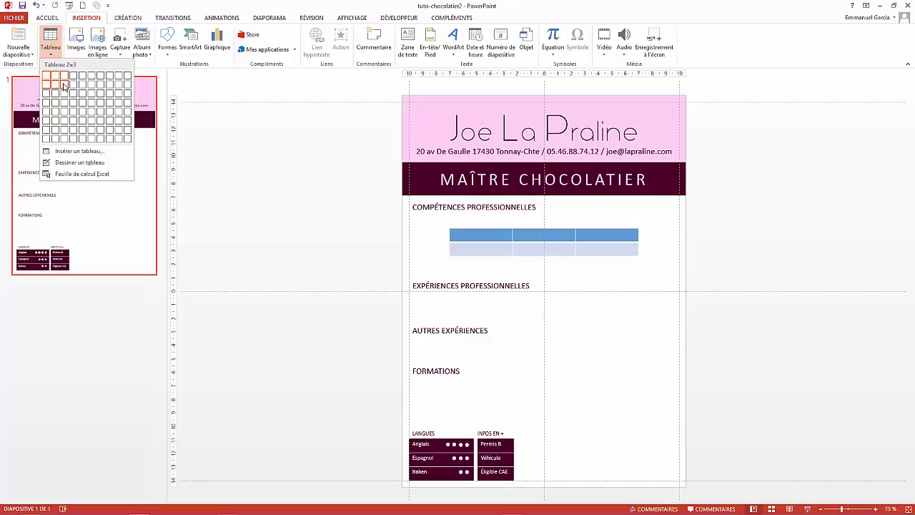
pyautogui.click(63, 86)
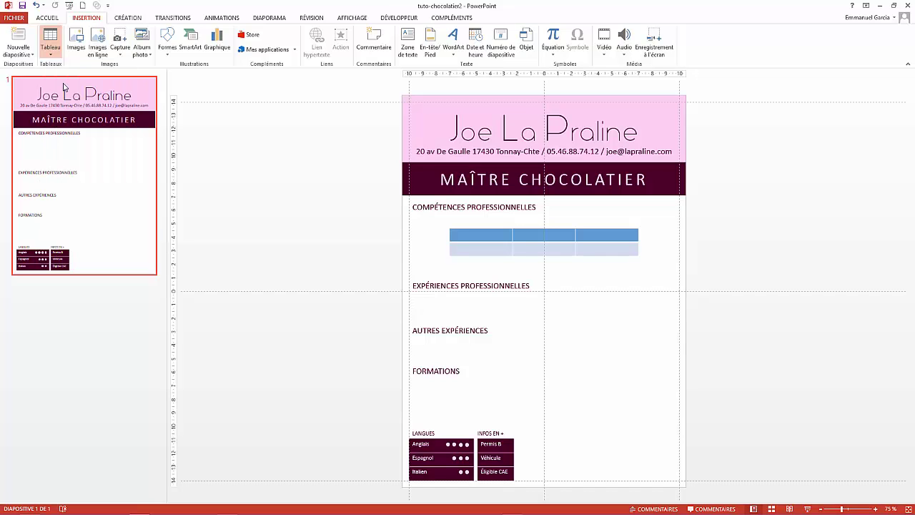
pyautogui.click(500, 231)
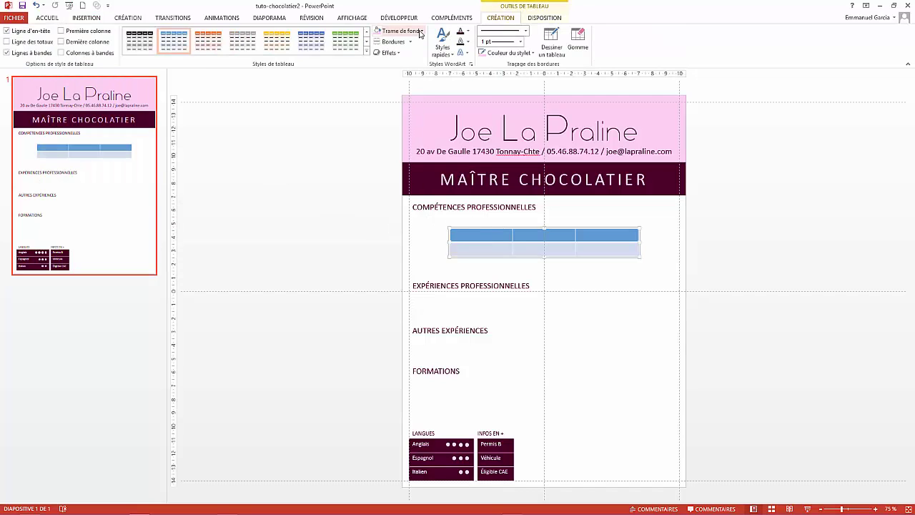
pyautogui.click(420, 33)
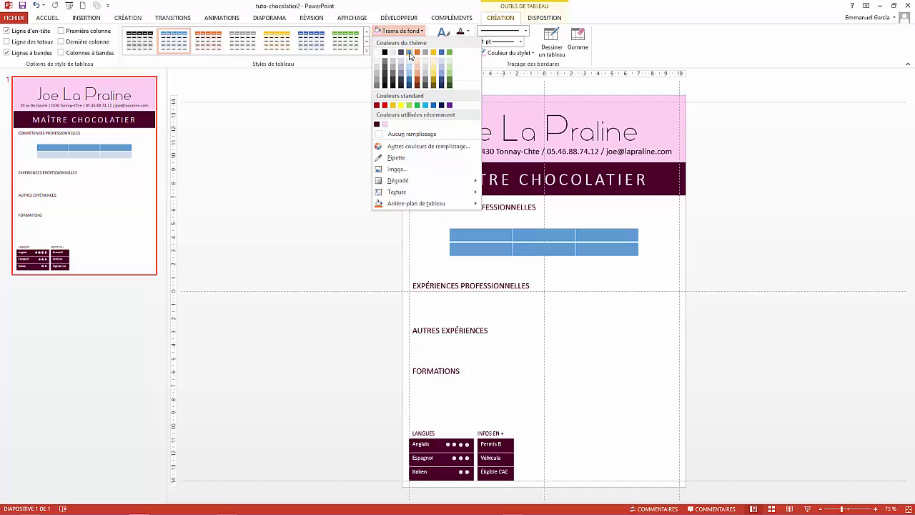
pyautogui.click(411, 63)
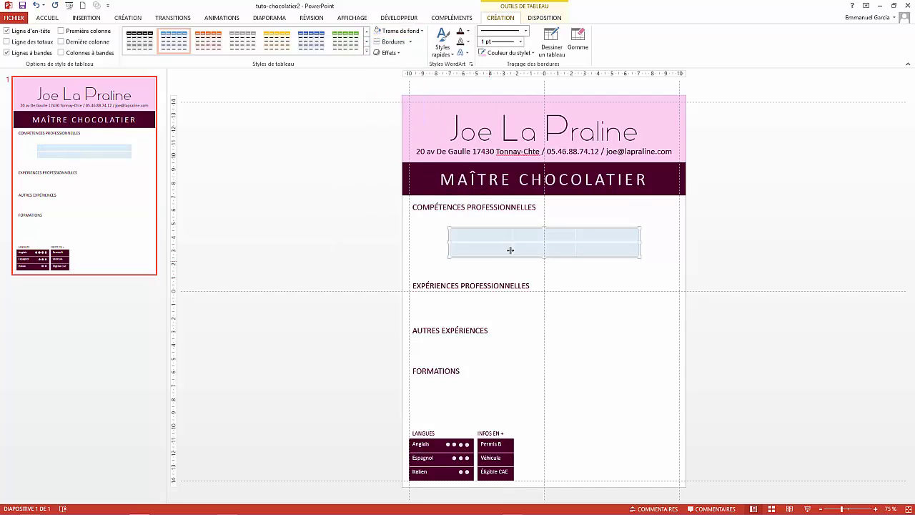
# Remove all table borders, keeping only the inner horizontal line between rows
pyautogui.click(414, 46)
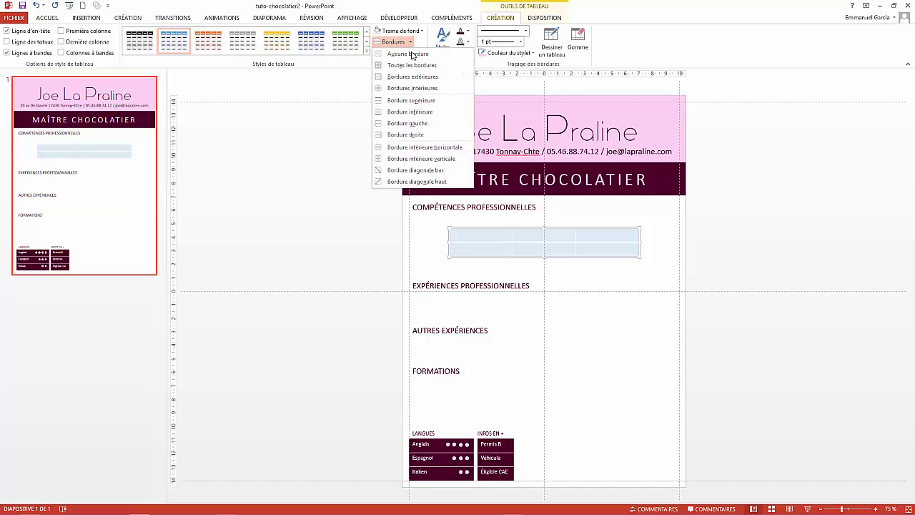
pyautogui.click(407, 55)
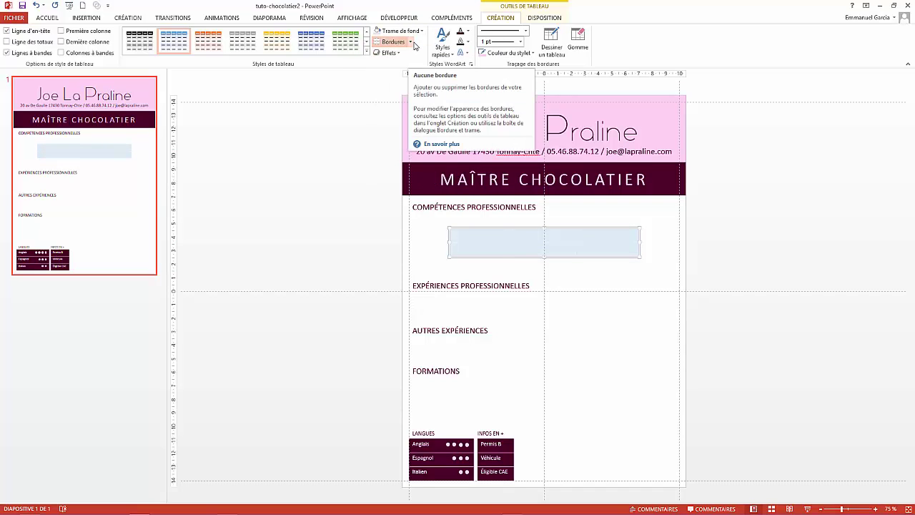
pyautogui.click(412, 43)
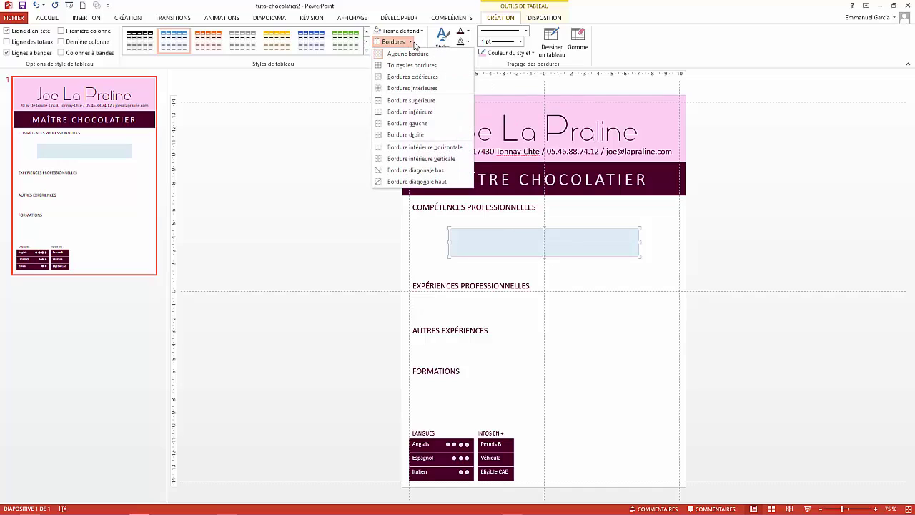
pyautogui.click(409, 148)
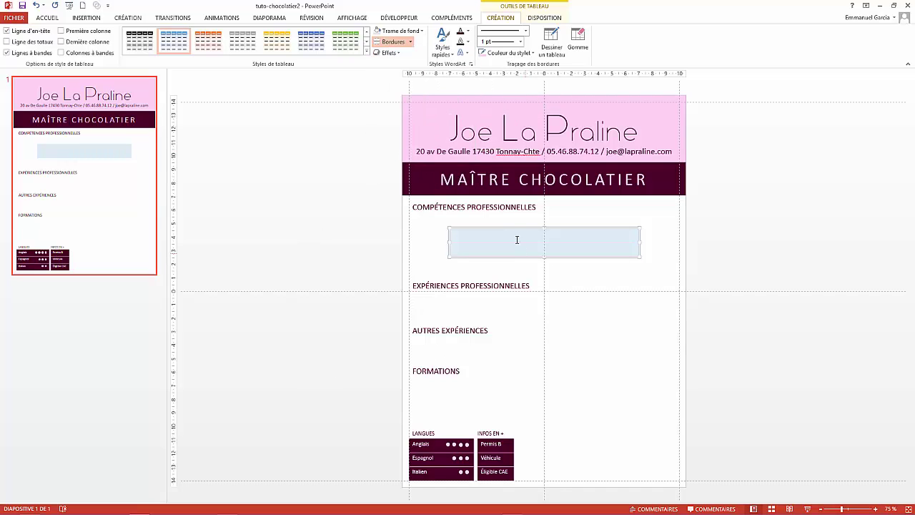
# Move the table left under the heading and stretch it to the right margin
pyautogui.moveTo(513, 226); pyautogui.dragTo(476, 216)
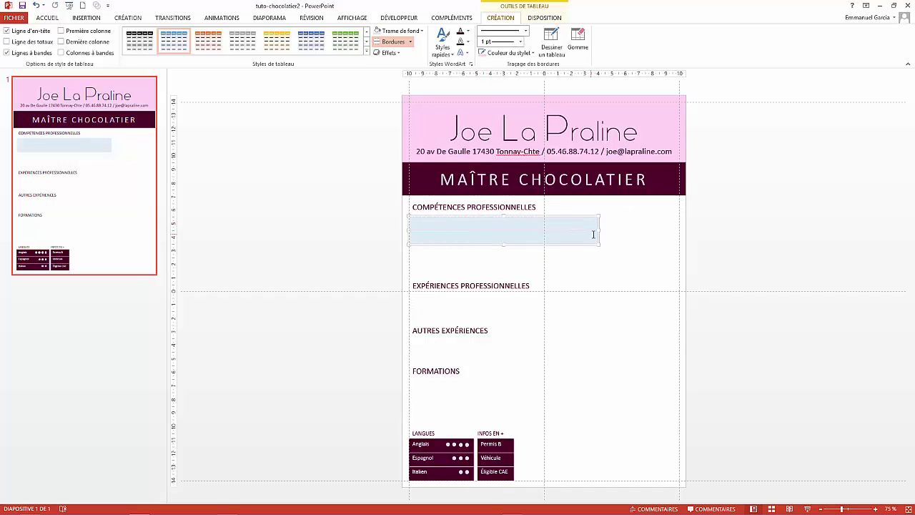
pyautogui.moveTo(599, 231); pyautogui.dragTo(679, 227)
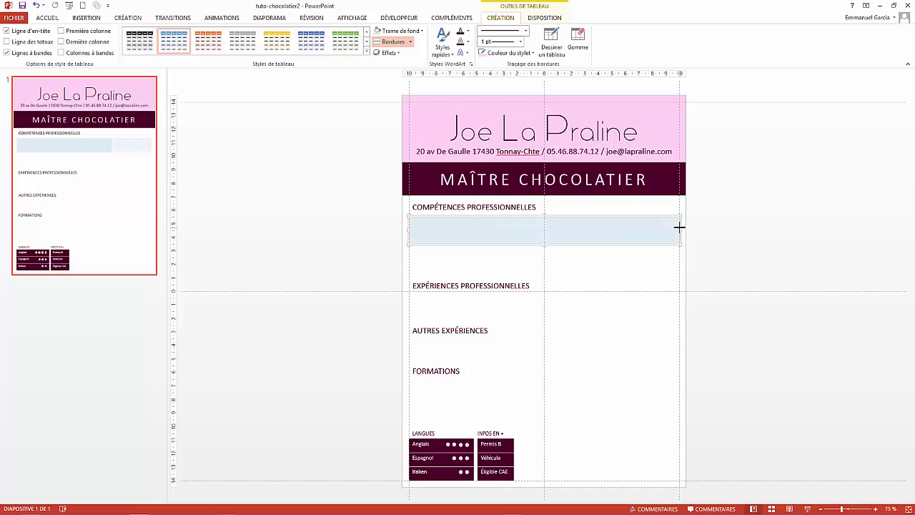
pyautogui.click(425, 225)
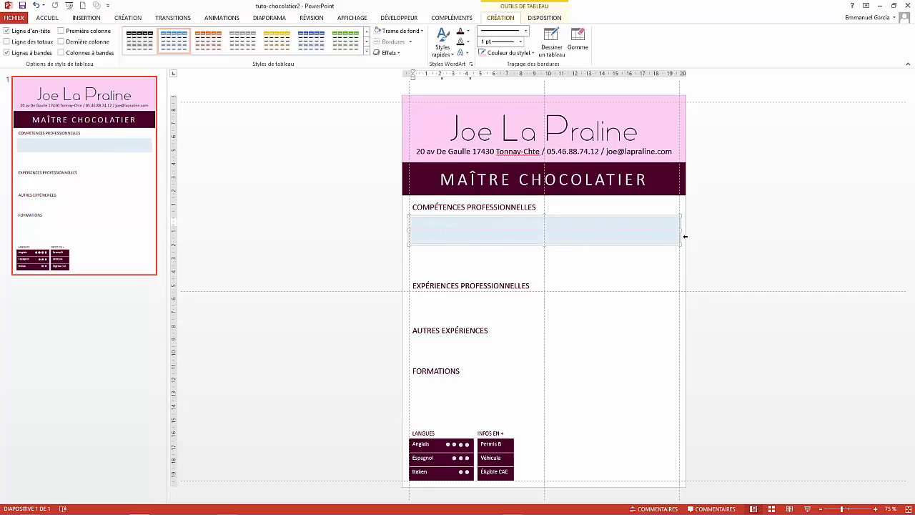
pyautogui.moveTo(674, 239)
pyautogui.mouseDown()
pyautogui.moveTo(470, 241)
pyautogui.moveTo(454, 227)
pyautogui.mouseUp()
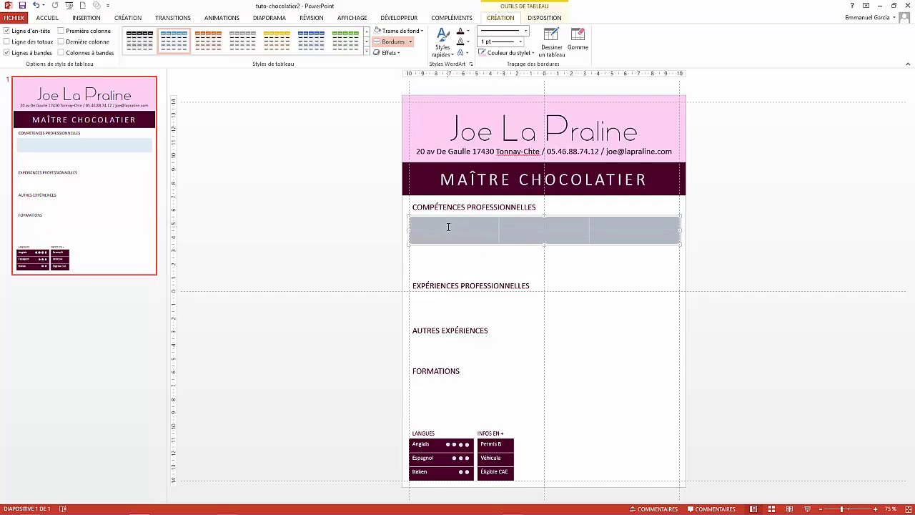
# Set the table text to 12 pt and enter Torréfier, Créations pâtissières, Chocolats noirs in row one
pyautogui.click(50, 17)
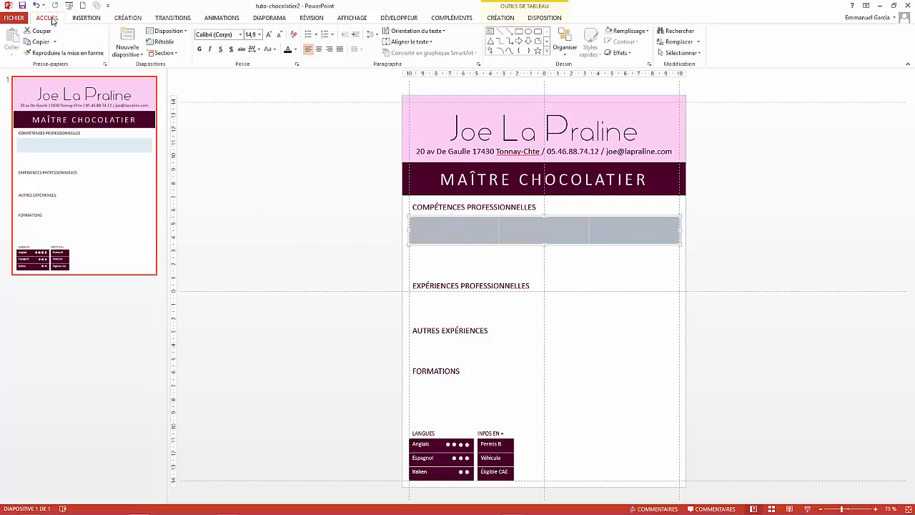
pyautogui.click(279, 37)
pyautogui.click(435, 226)
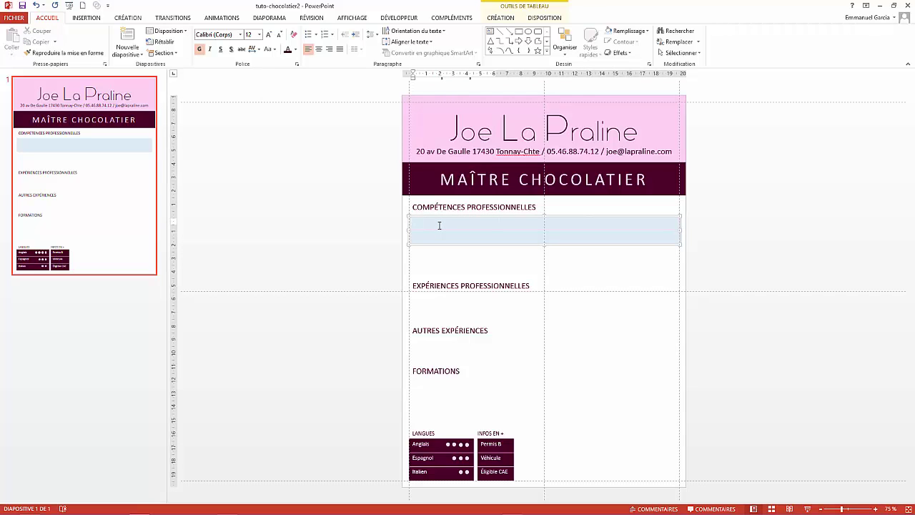
pyautogui.write('Te')
pyautogui.press('Tab')
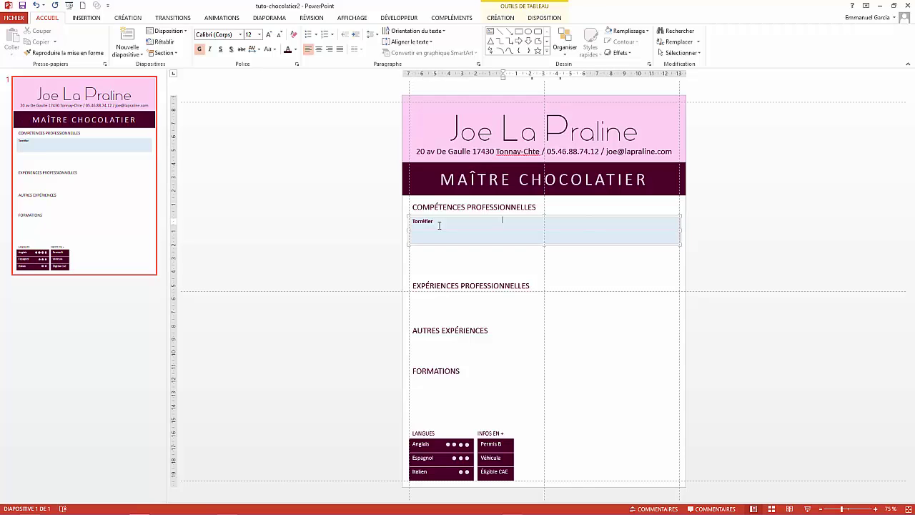
pyautogui.write('Cré')
pyautogui.write('ations pât')
pyautogui.write('is')
pyautogui.write('sières')
pyautogui.press('Tab')
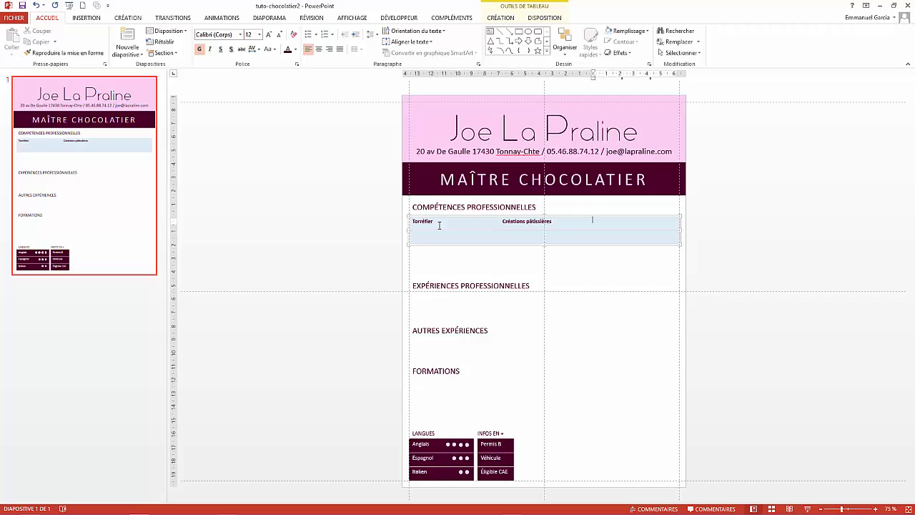
pyautogui.write('Ch')
pyautogui.write('ocolats n')
pyautogui.write('oirs')
# Fill the second row with Chocolats au lait, Ganaches and Sélection des cacaos
pyautogui.press('Tab')
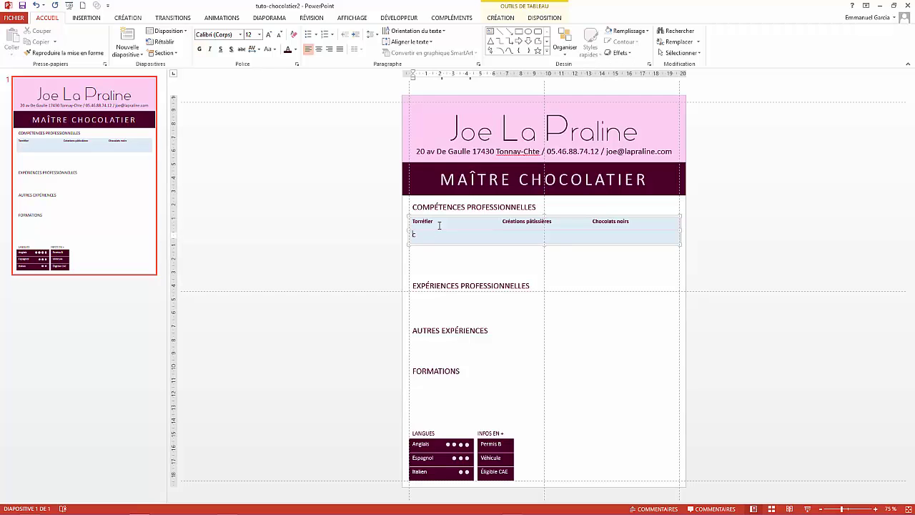
pyautogui.write('hocola')
pyautogui.write('ts au la')
pyautogui.write('it')
pyautogui.press('Tab')
pyautogui.write('G')
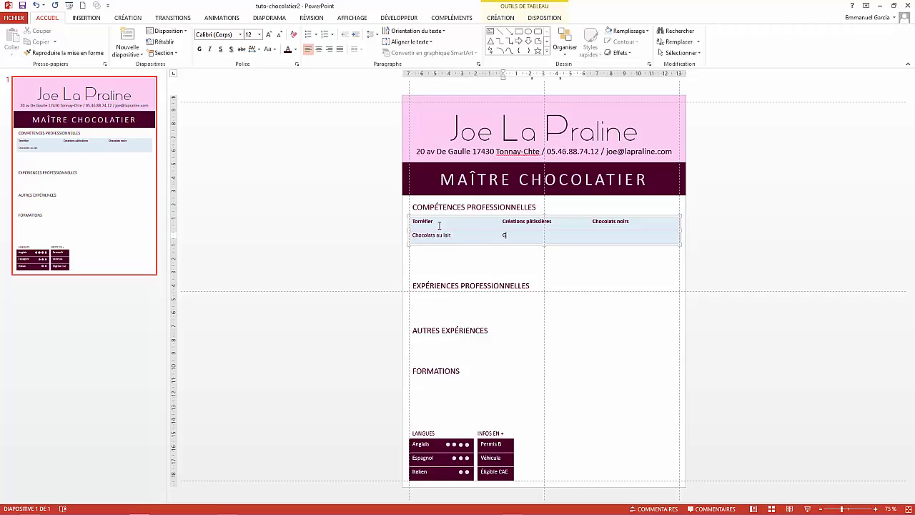
pyautogui.write('anaches')
pyautogui.press('Tab')
pyautogui.write('S')
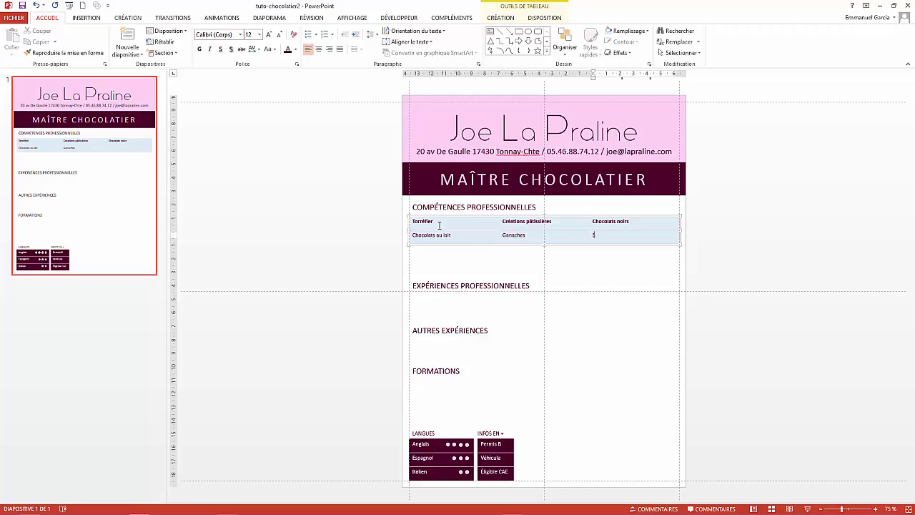
pyautogui.write('élec')
pyautogui.write('tionne')
pyautogui.press('BackSpace')
pyautogui.write('des c')
pyautogui.write('acao')
pyautogui.write('s')
pyautogui.moveTo(534, 241); pyautogui.dragTo(422, 225)
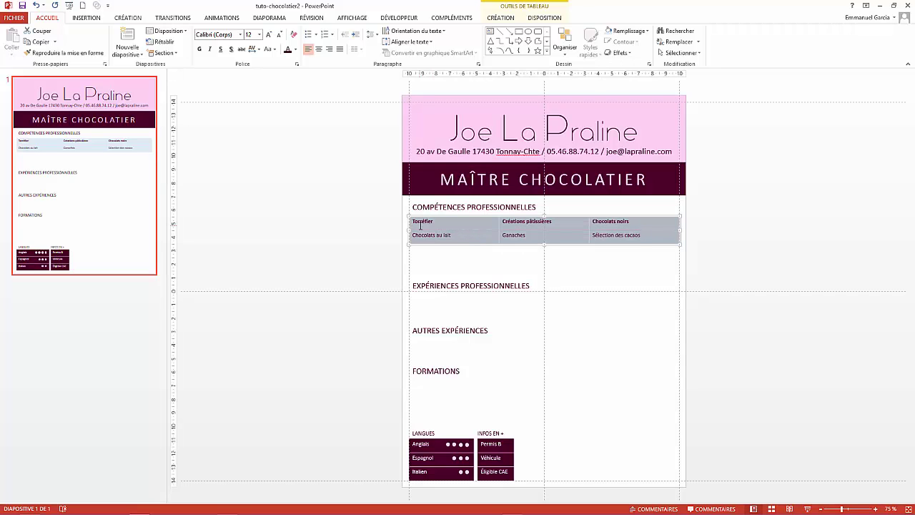
# Try bold on the skills table text, then revert it to regular
pyautogui.click(200, 49)
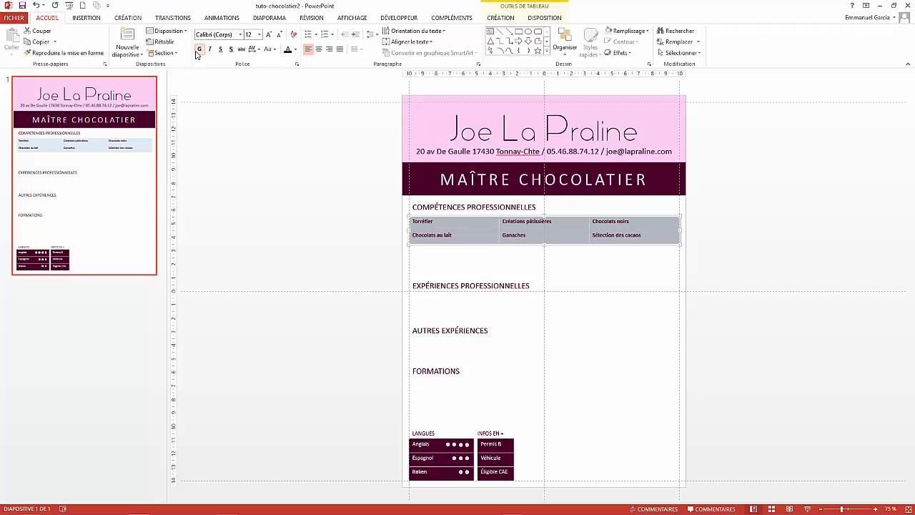
pyautogui.click(199, 49)
pyautogui.click(598, 268)
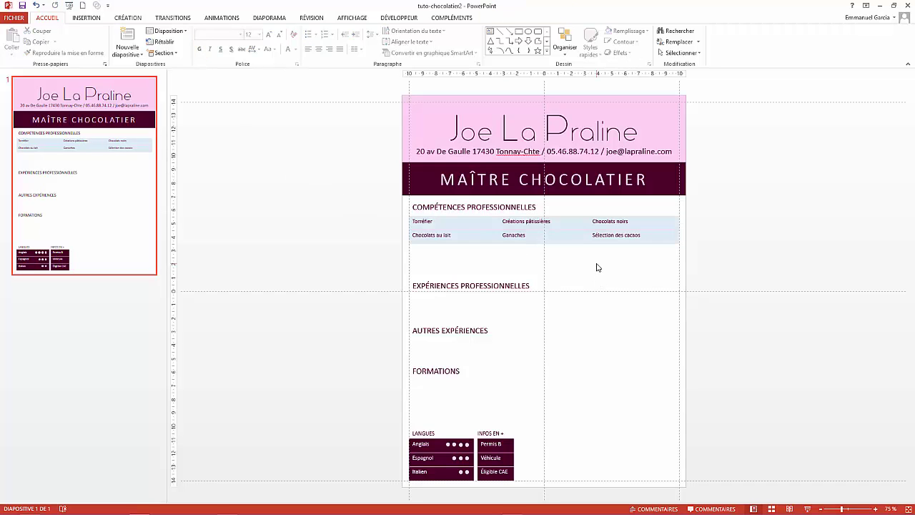
pyautogui.keyDown('ctrl'); pyautogui.scroll(5, 609, 304); pyautogui.keyUp('ctrl')
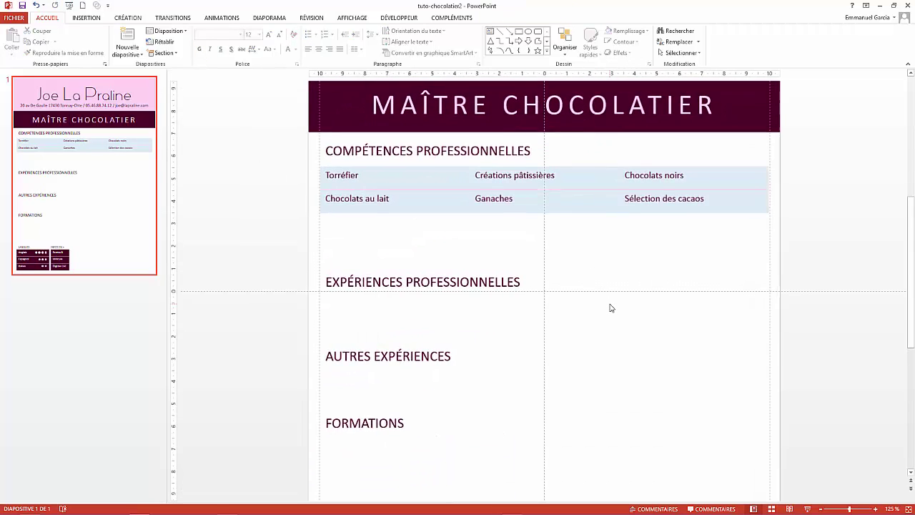
pyautogui.keyDown('ctrl'); pyautogui.scroll(-3, 611, 308); pyautogui.keyUp('ctrl')
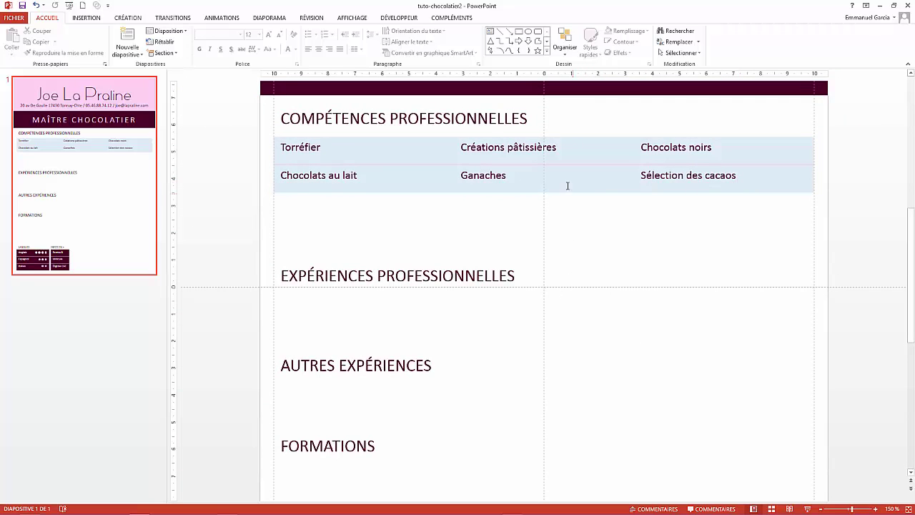
# Drag the EXPÉRIENCES PROFESSIONNELLES heading up to sit just beneath the skills table
pyautogui.click(415, 276)
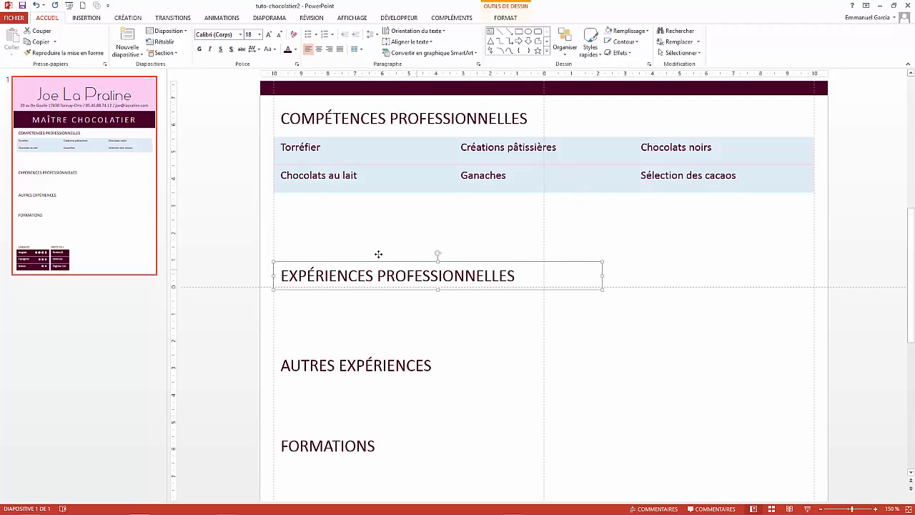
pyautogui.moveTo(378, 260); pyautogui.dragTo(377, 201)
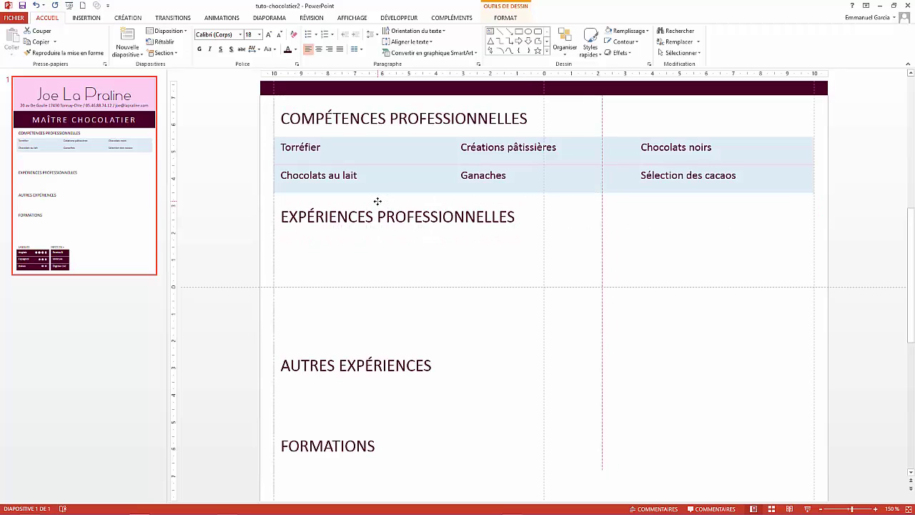
pyautogui.click(373, 261)
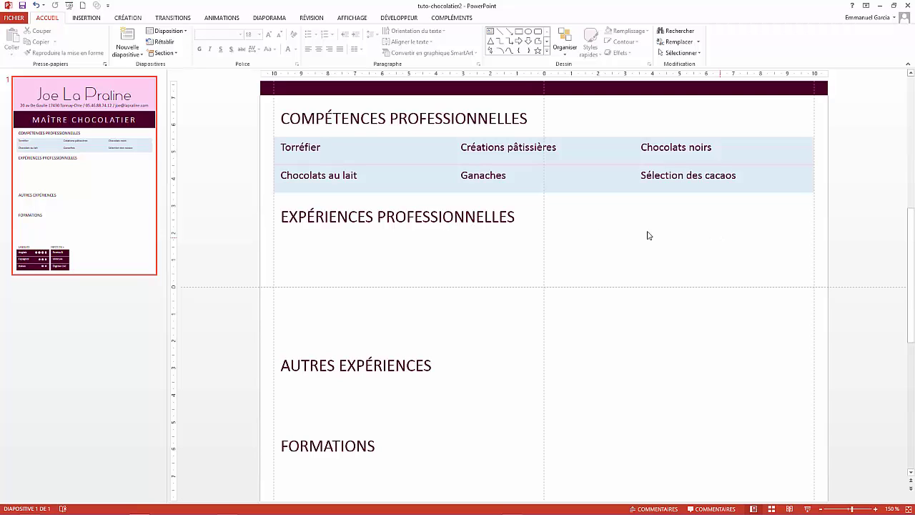
pyautogui.click(80, 20)
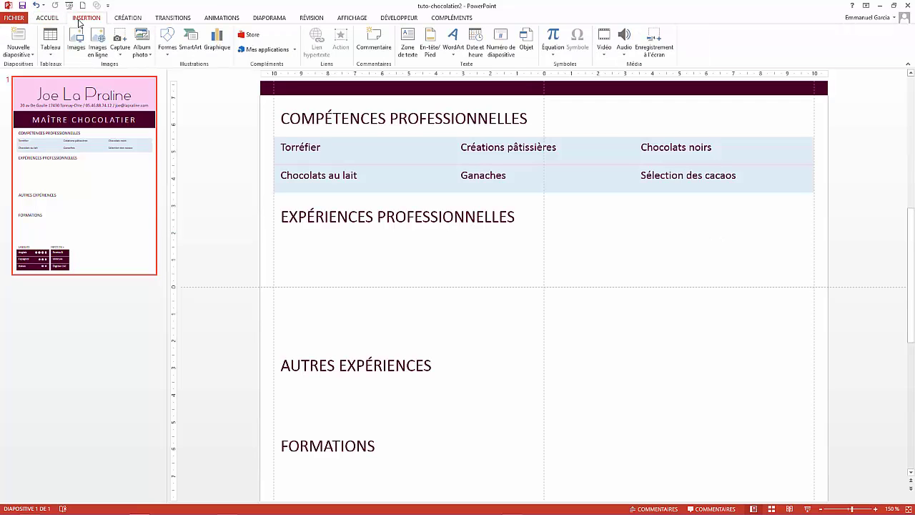
# Insert a 5-row, 3-column table, fill it pale blue, and keep only inner horizontal borders
pyautogui.click(55, 57)
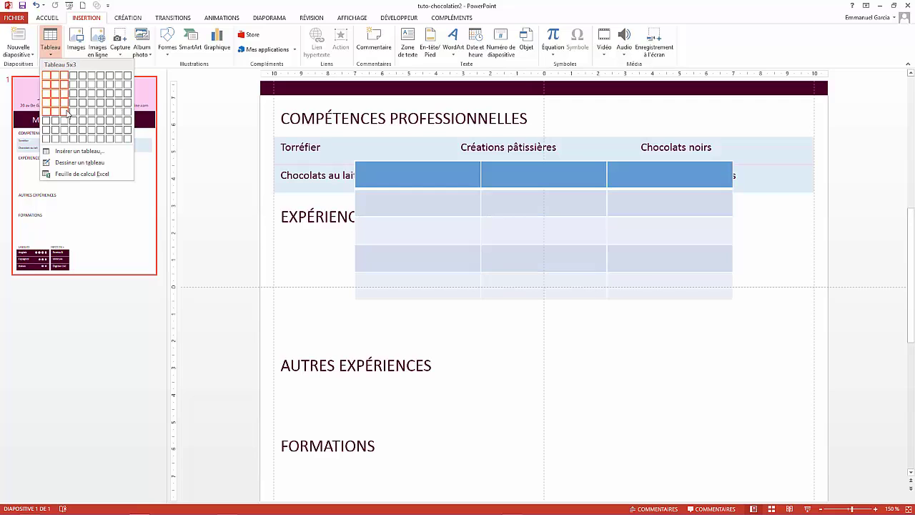
pyautogui.click(66, 112)
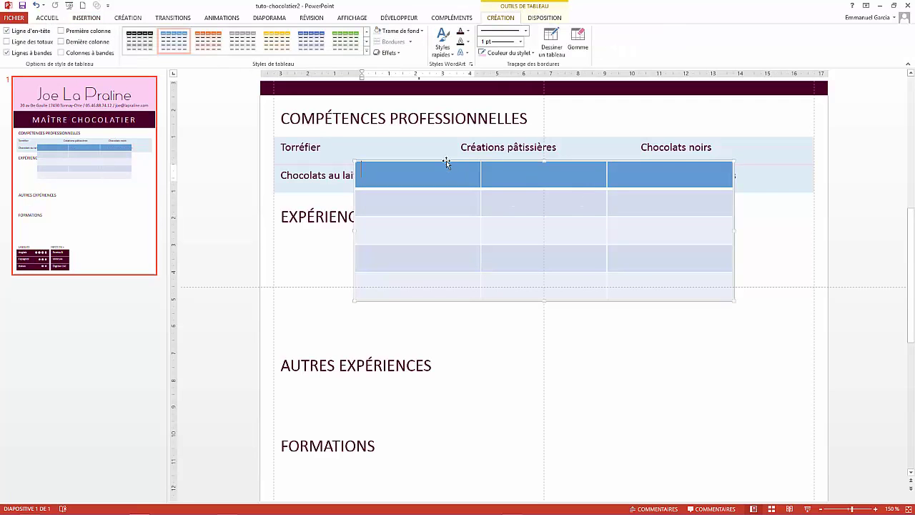
pyautogui.click(411, 32)
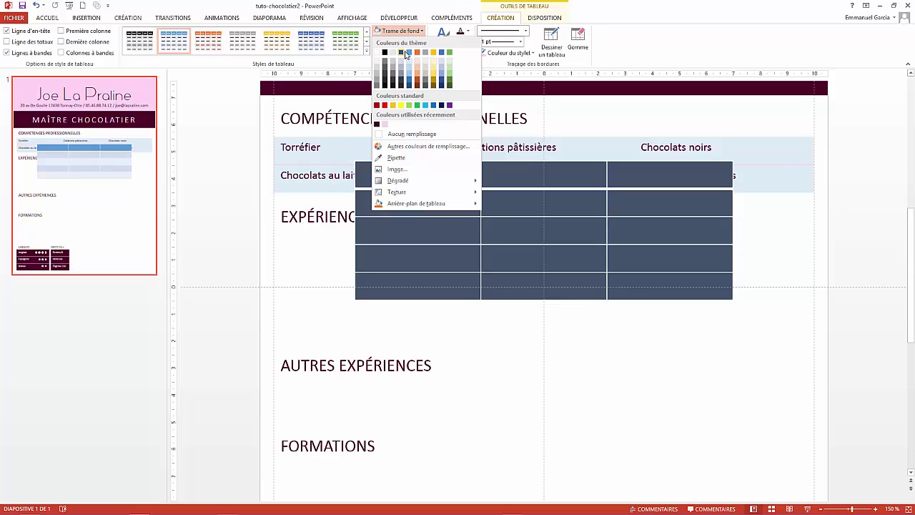
pyautogui.click(409, 62)
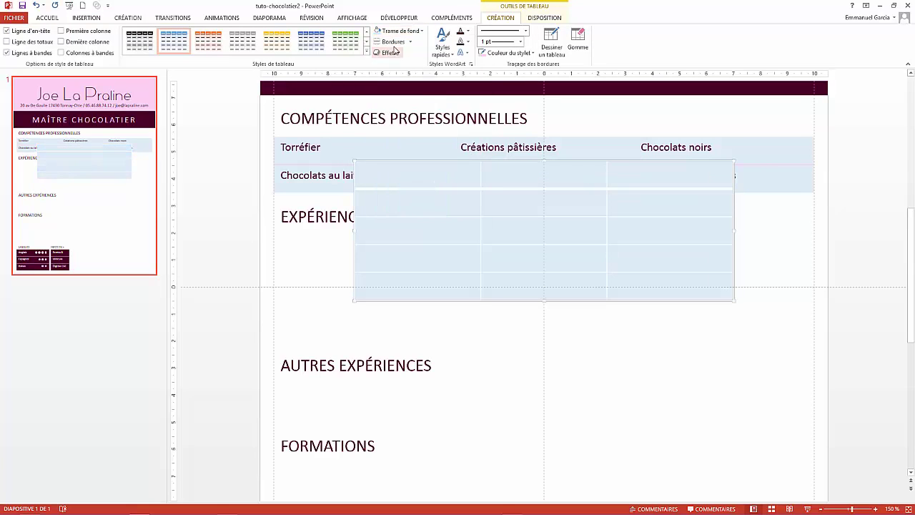
pyautogui.click(411, 42)
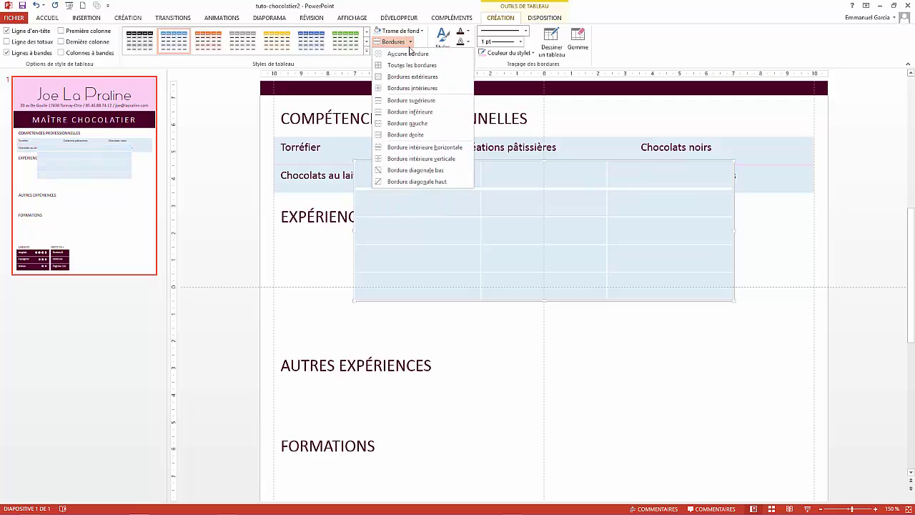
pyautogui.click(408, 53)
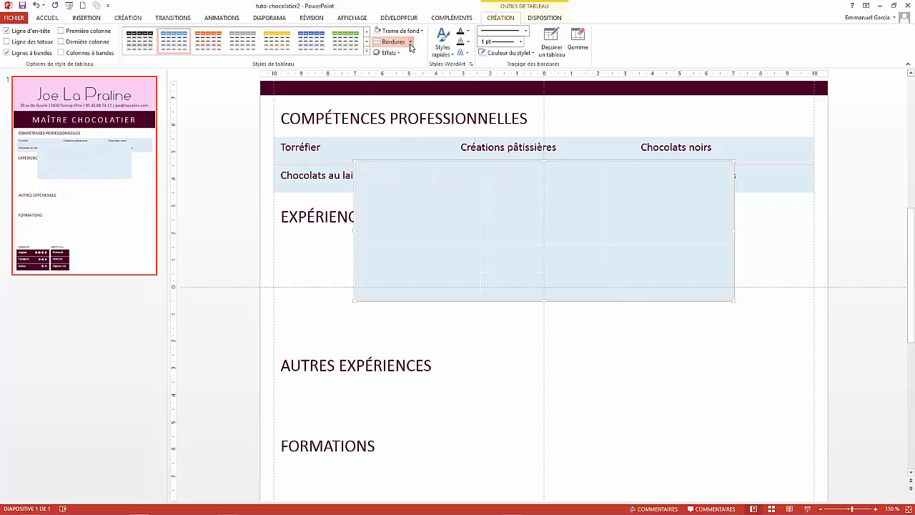
pyautogui.click(410, 44)
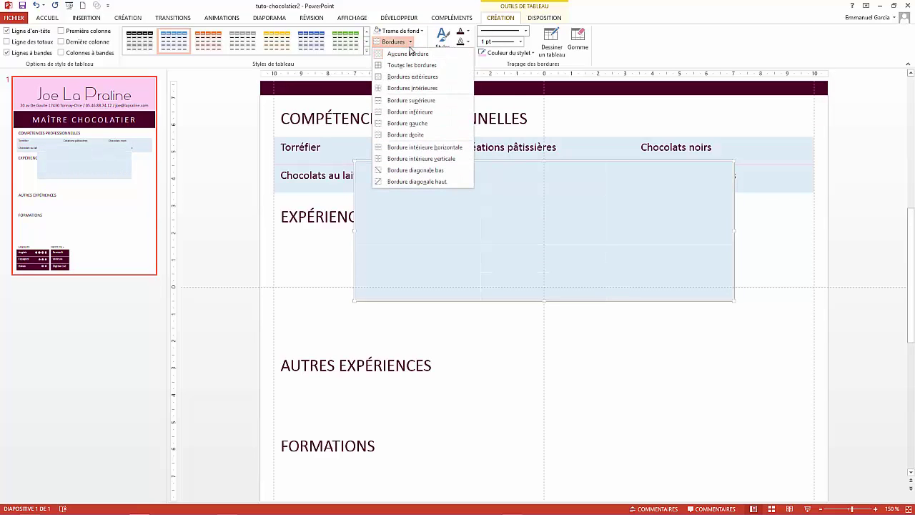
pyautogui.click(420, 149)
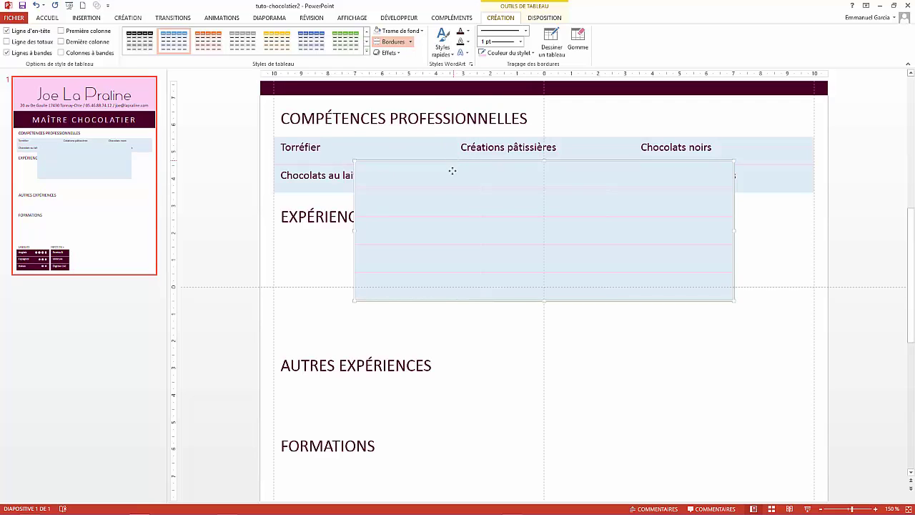
# Place the table under EXPÉRIENCES PROFESSIONNELLES, stretch it to full width, and narrow the first column
pyautogui.moveTo(453, 171); pyautogui.dragTo(373, 230)
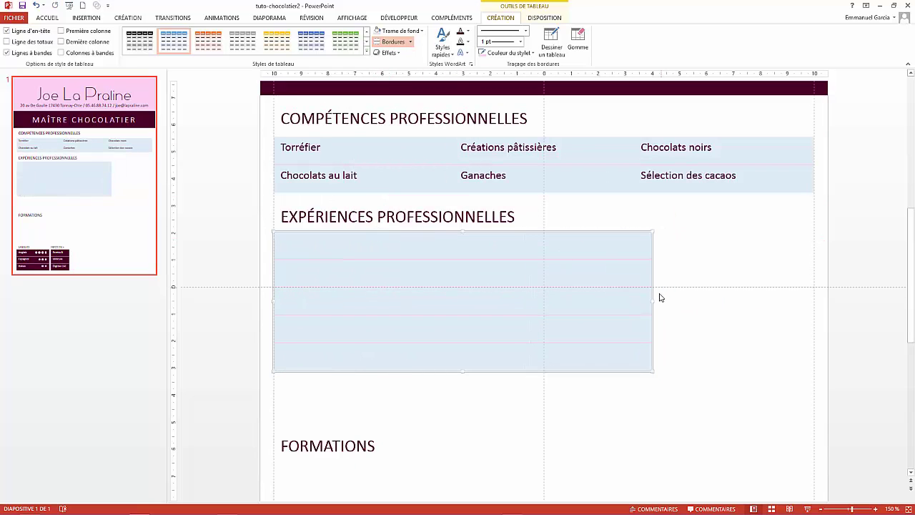
pyautogui.moveTo(656, 299); pyautogui.dragTo(813, 290)
pyautogui.click(314, 248)
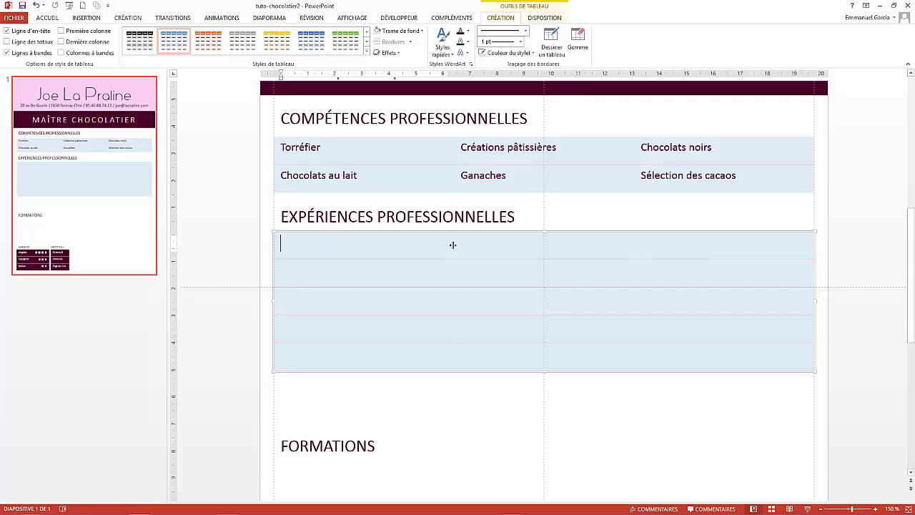
pyautogui.moveTo(452, 245); pyautogui.dragTo(365, 249)
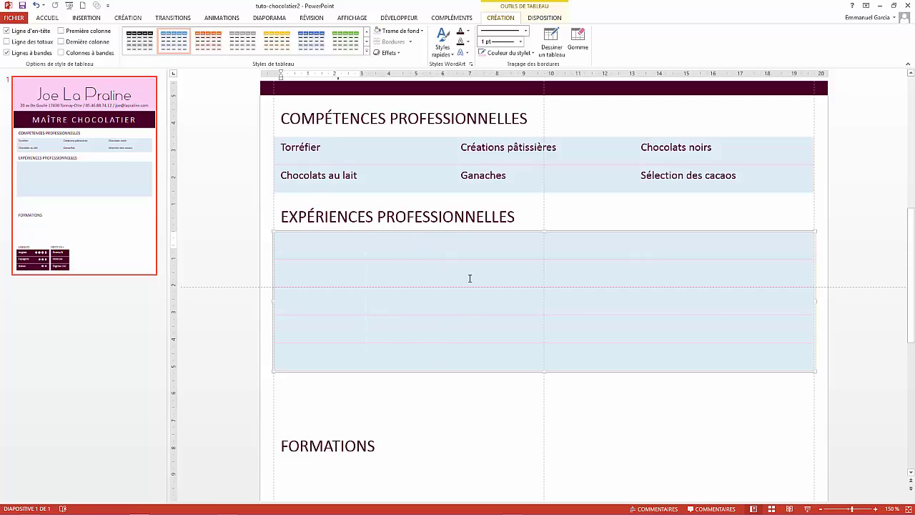
pyautogui.click(784, 363)
# Select every cell of the experiences table and shrink its font to 12 pt
pyautogui.moveTo(784, 364); pyautogui.dragTo(315, 245)
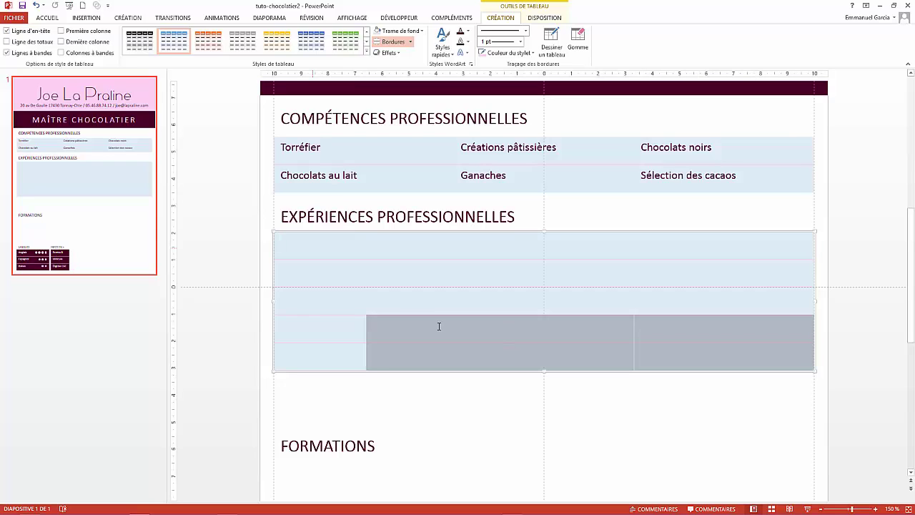
pyautogui.click(54, 19)
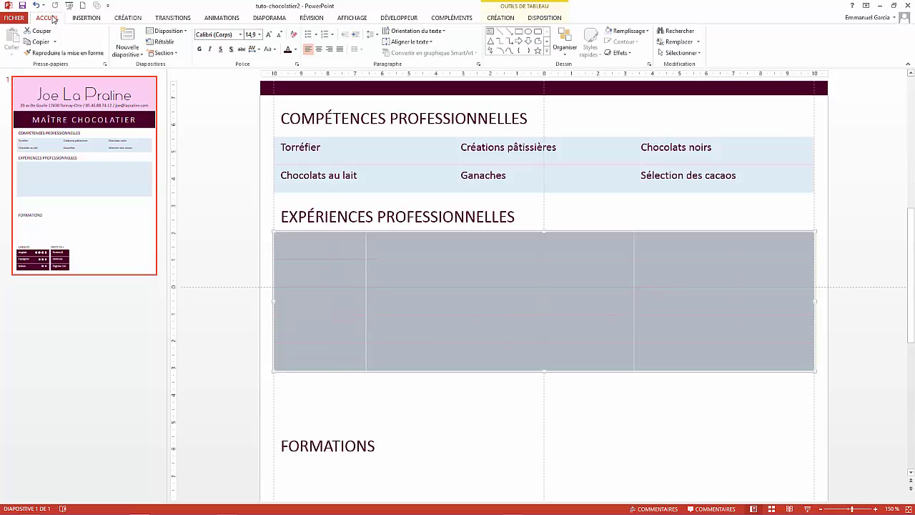
pyautogui.click(279, 37)
pyautogui.click(291, 248)
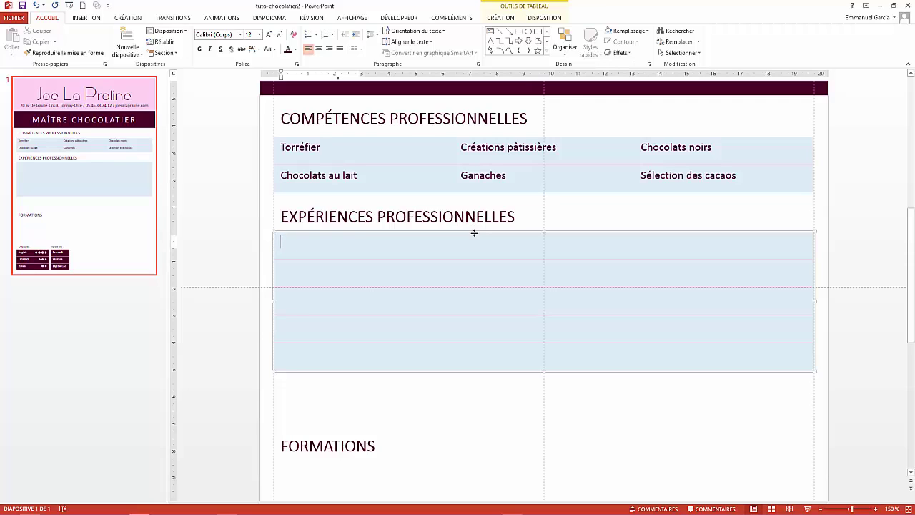
# Type 1998 – 2000, Apprentis chocolatier and Chez Maurice – Niort (79) across the first row
pyautogui.write('1998 - ')
pyautogui.write('20')
pyautogui.write('00')
pyautogui.press('Tab')
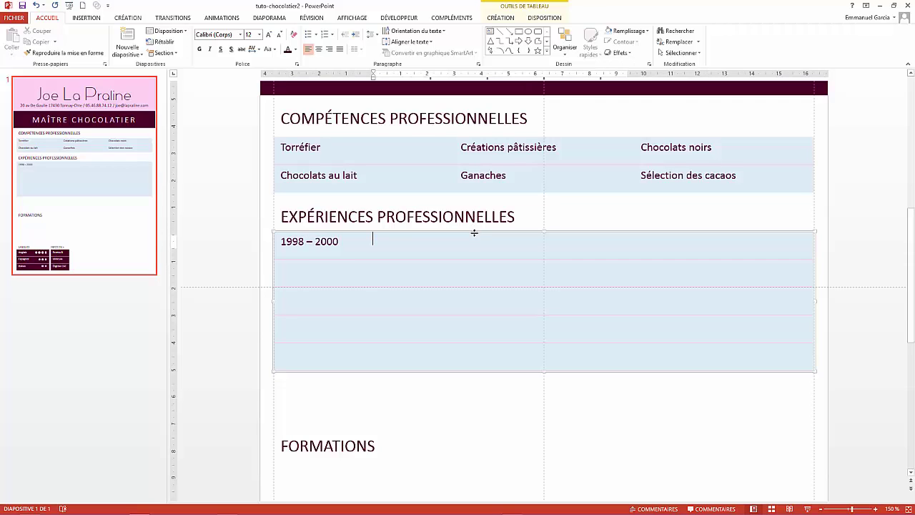
pyautogui.write('A')
pyautogui.write('pprentis')
pyautogui.write(' chocola')
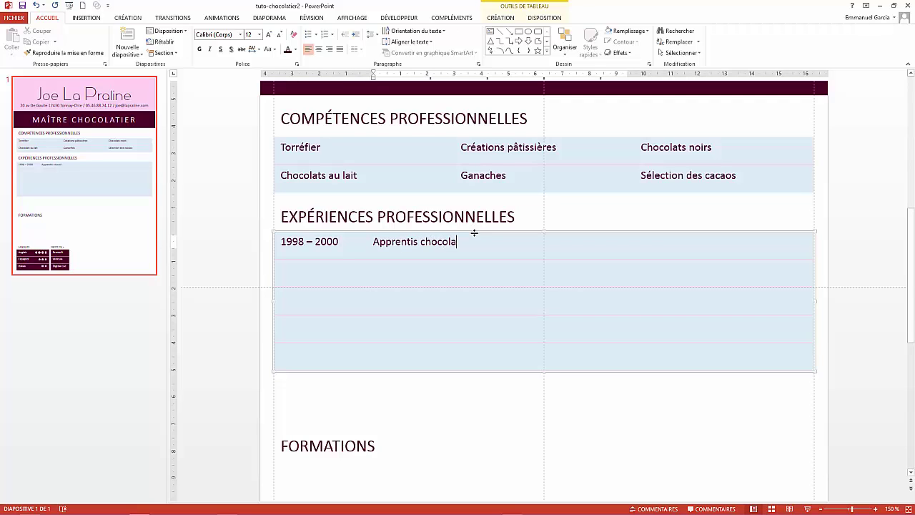
pyautogui.write('tier')
pyautogui.press('Tab')
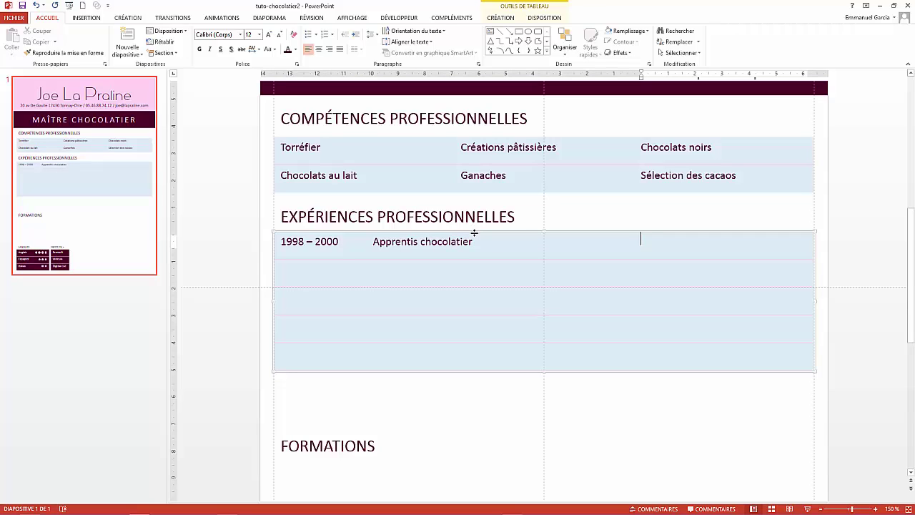
pyautogui.write('Ches')
pyautogui.write(' M')
pyautogui.write('aurice')
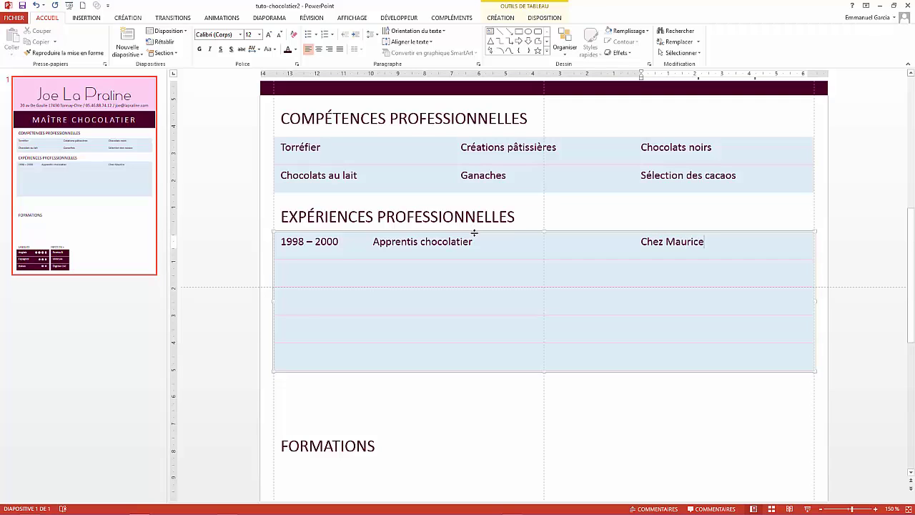
pyautogui.write('-')
pyautogui.write('Niort (')
pyautogui.write('7')
pyautogui.write('9)')
# Italicise the words Chez Maurice in the first experiences row
pyautogui.moveTo(697, 244); pyautogui.dragTo(641, 243)
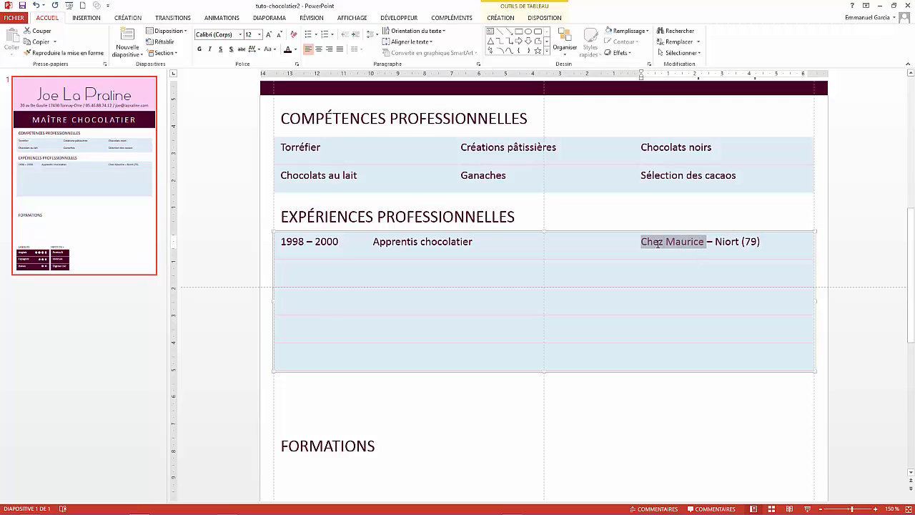
pyautogui.click(673, 229)
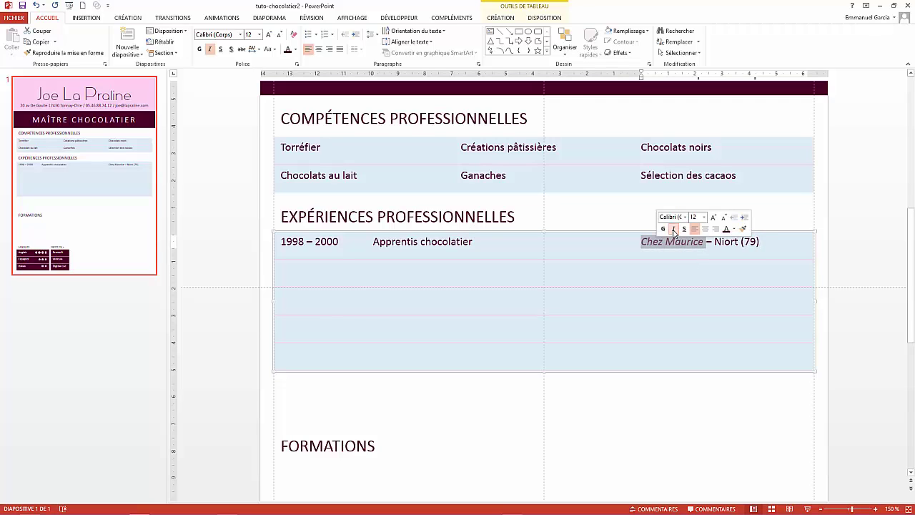
pyautogui.click(711, 274)
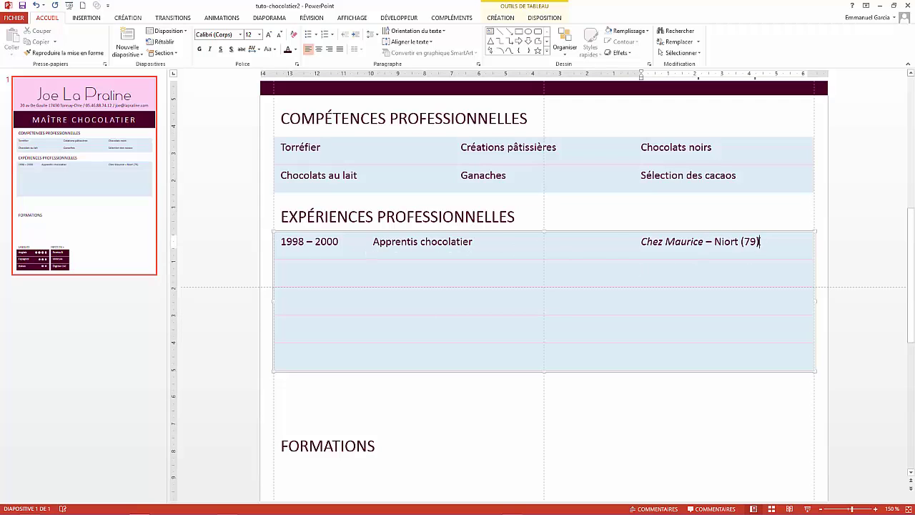
pyautogui.moveTo(760, 241); pyautogui.dragTo(315, 247)
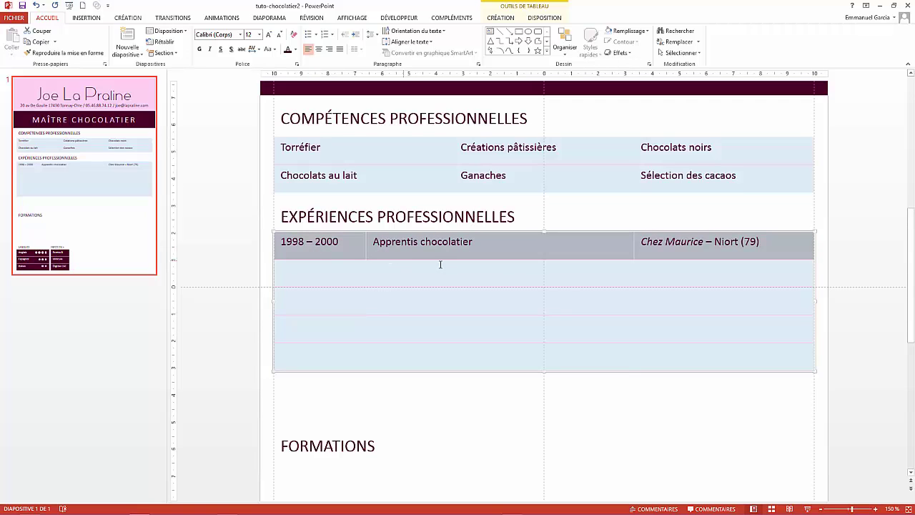
# Copy the first experience row and paste it into rows two through five
pyautogui.hotkey('ctrl', 'c')
pyautogui.click(329, 275)
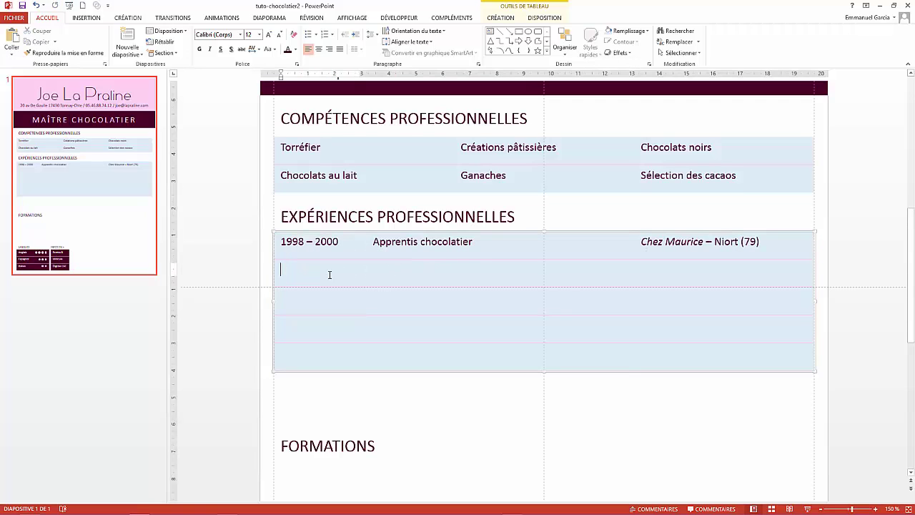
pyautogui.hotkey('ctrl', 'v')
pyautogui.click(323, 300)
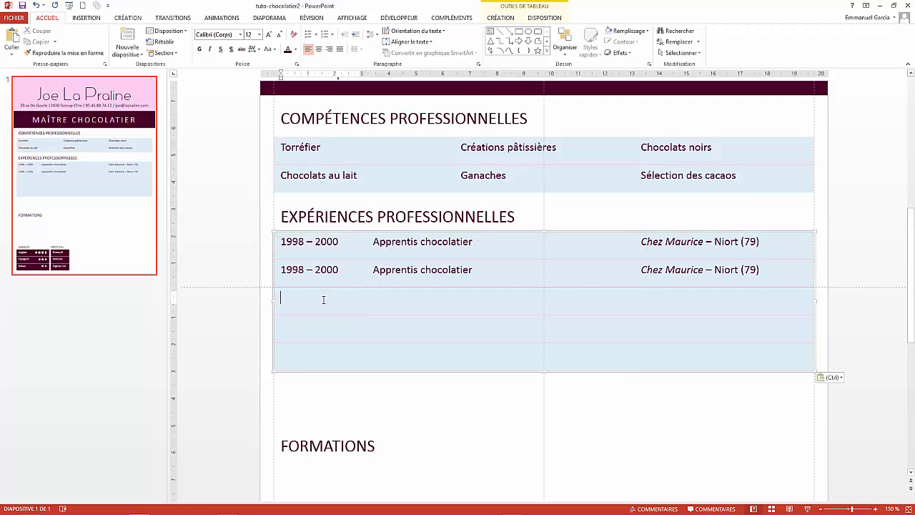
pyautogui.hotkey('ctrl', 'v')
pyautogui.click(313, 335)
pyautogui.hotkey('ctrl', 'v')
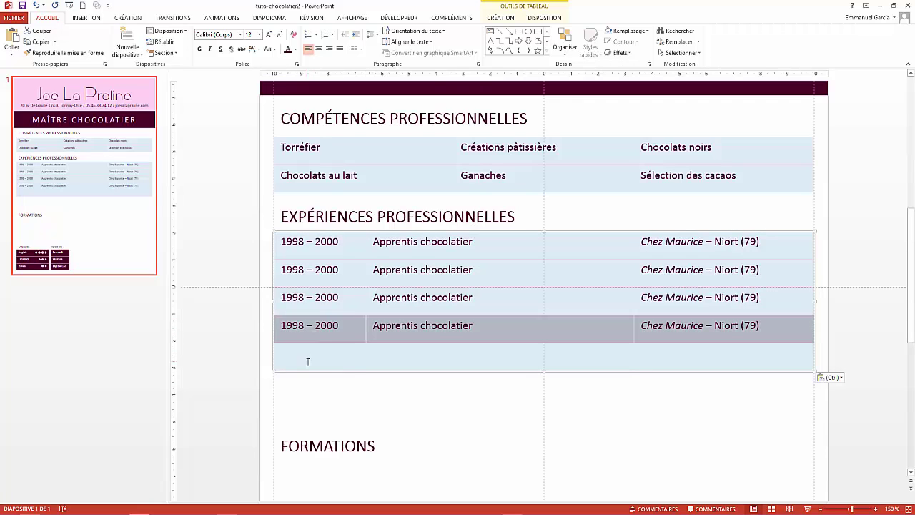
pyautogui.click(307, 359)
pyautogui.hotkey('ctrl', 'v')
pyautogui.click(697, 422)
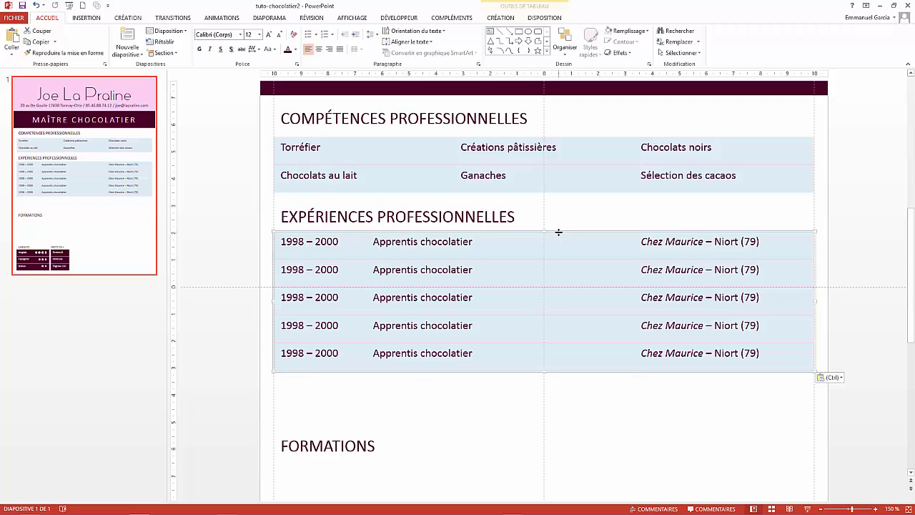
# Shift AUTRES EXPÉRIENCES down and realign the experiences table beneath its heading
pyautogui.moveTo(558, 231)
pyautogui.mouseDown()
pyautogui.moveTo(573, 200)
pyautogui.moveTo(572, 208)
pyautogui.mouseUp()
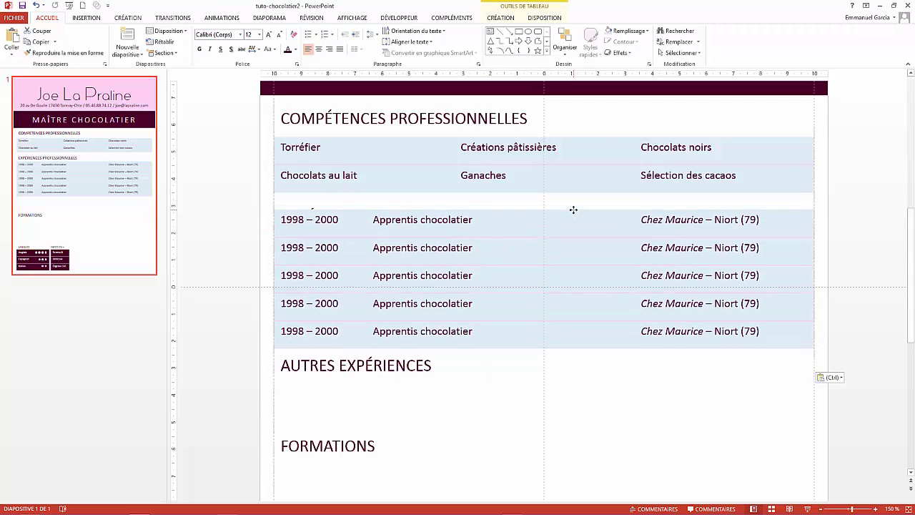
pyautogui.click(409, 375)
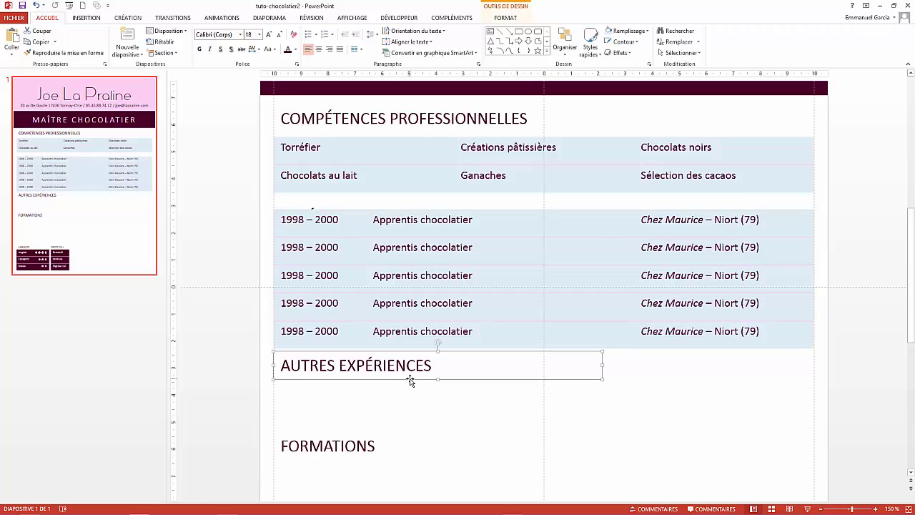
pyautogui.moveTo(409, 377); pyautogui.dragTo(409, 430)
pyautogui.moveTo(497, 351); pyautogui.dragTo(494, 393)
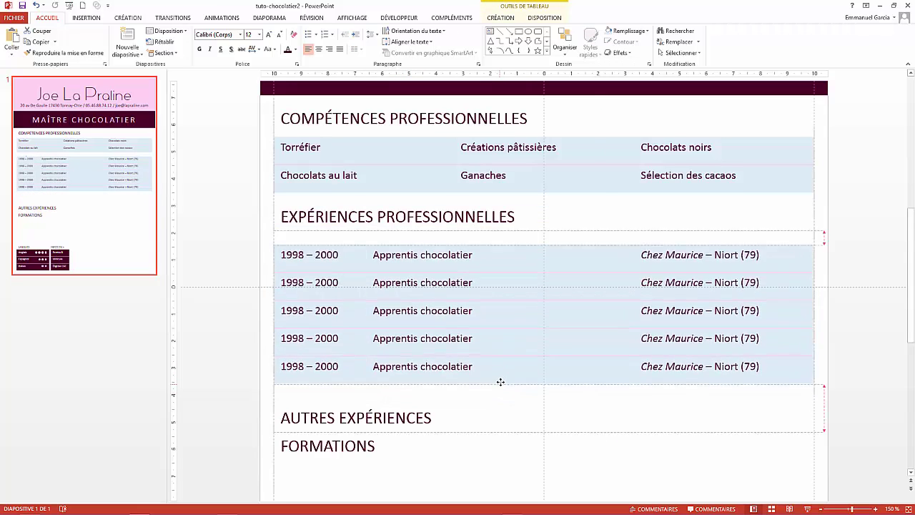
pyautogui.moveTo(493, 393); pyautogui.dragTo(500, 371)
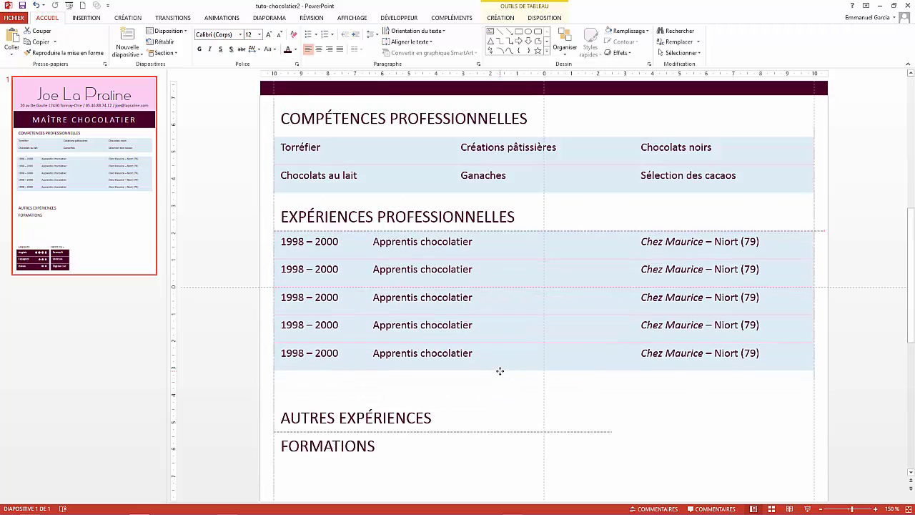
pyautogui.click(498, 401)
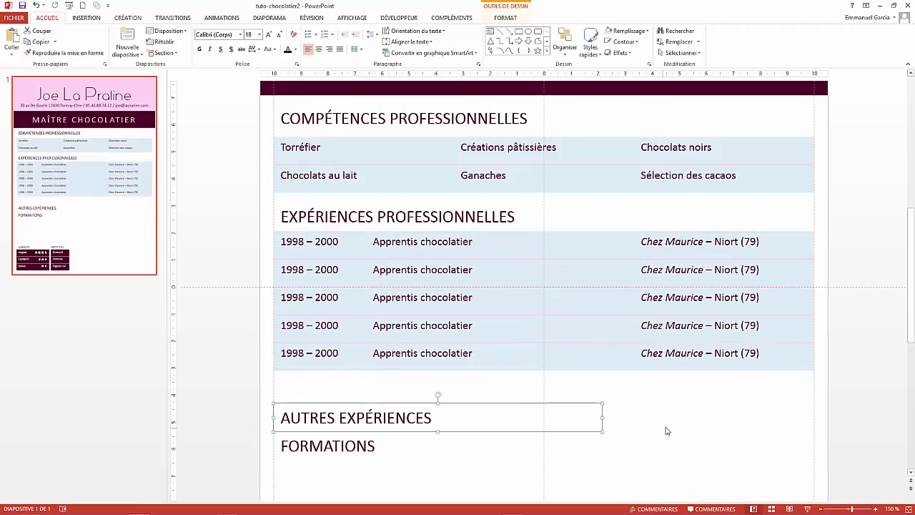
pyautogui.keyDown('ctrl'); pyautogui.scroll(-2, 667, 431); pyautogui.keyUp('ctrl')
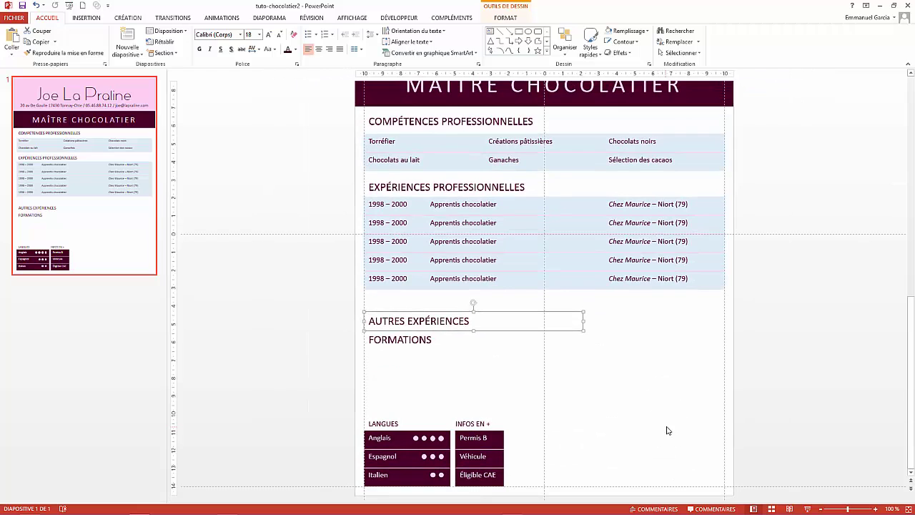
# Move the FORMATIONS heading down to the right half of the page
pyautogui.click(411, 340)
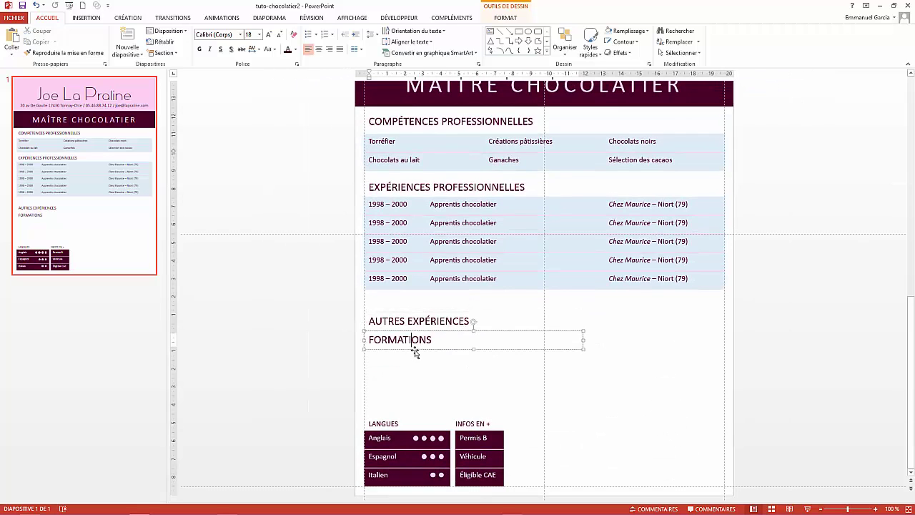
pyautogui.moveTo(417, 348); pyautogui.dragTo(621, 408)
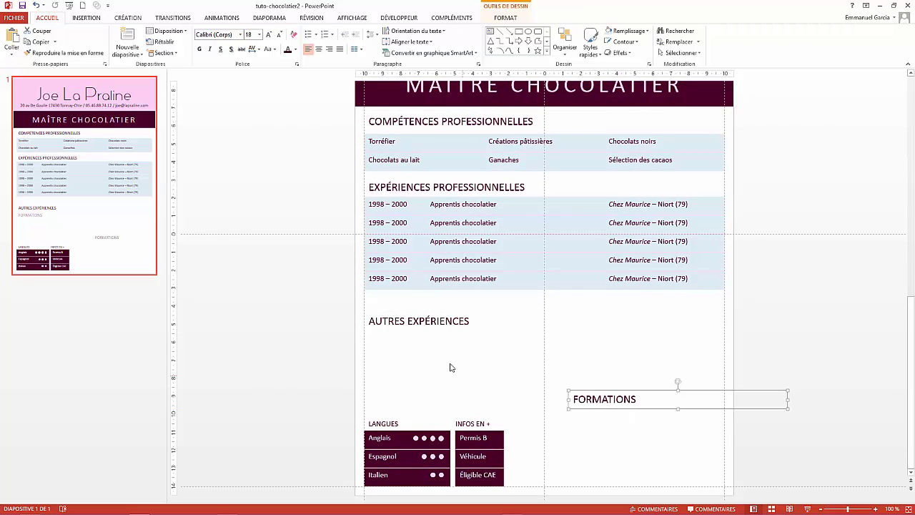
pyautogui.click(400, 348)
# Place AUTRES EXPÉRIENCES just under the experiences table and narrow its text box
pyautogui.click(411, 330)
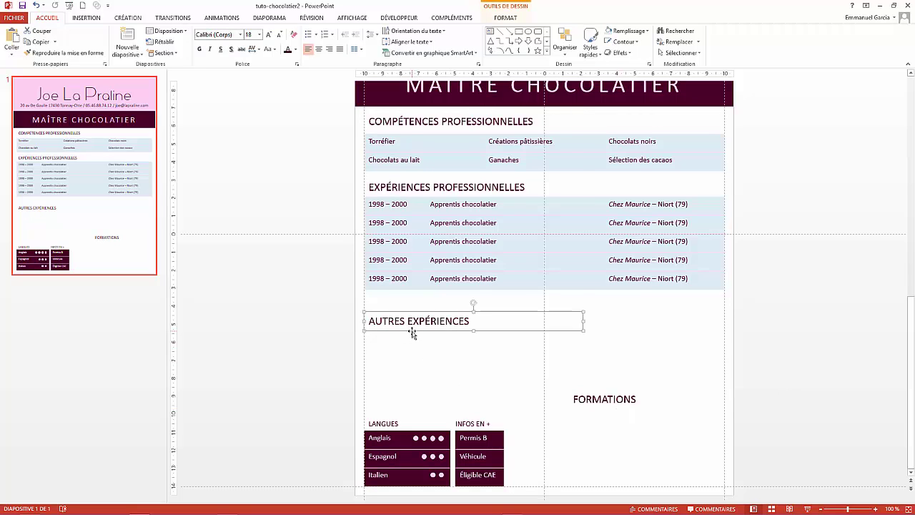
pyautogui.moveTo(411, 330); pyautogui.dragTo(410, 312)
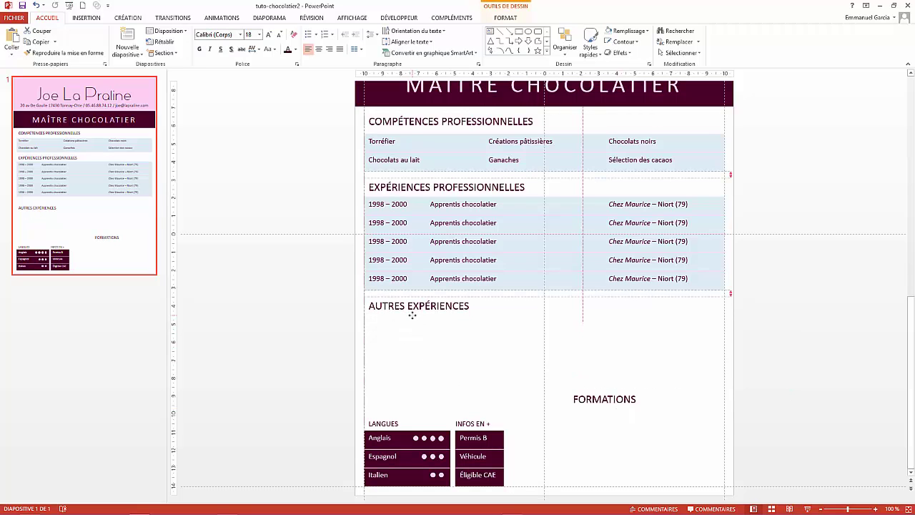
pyautogui.click(618, 334)
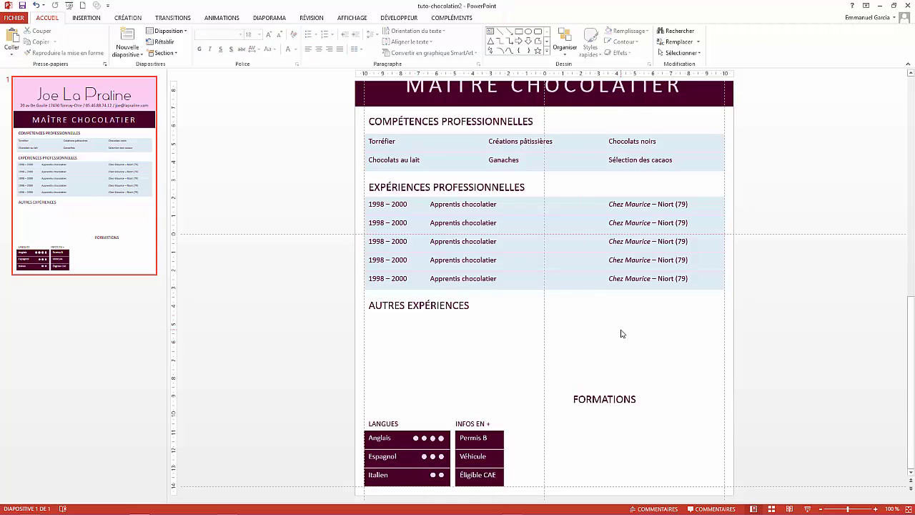
pyautogui.click(448, 313)
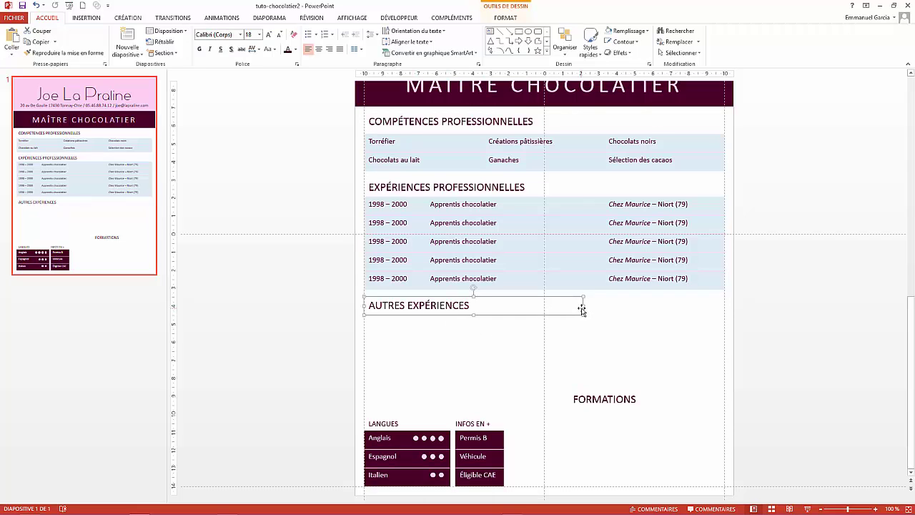
pyautogui.moveTo(584, 306); pyautogui.dragTo(492, 310)
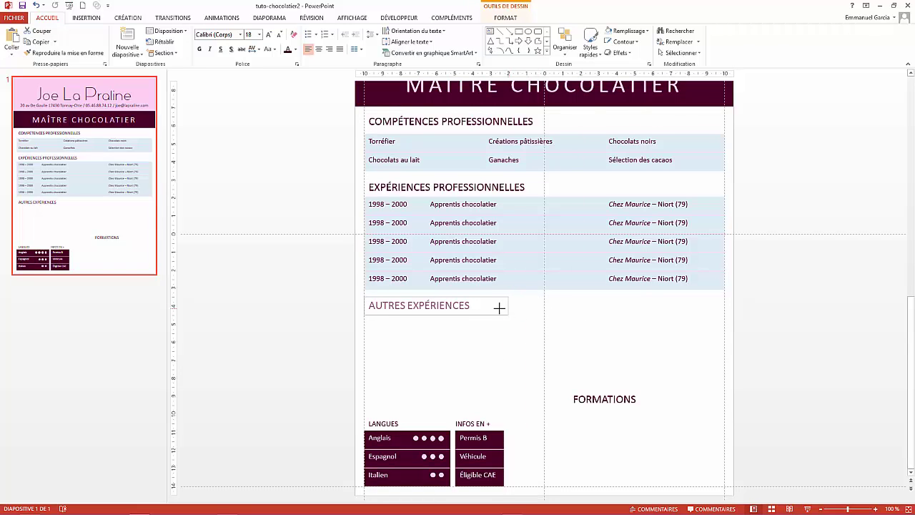
pyautogui.click(605, 323)
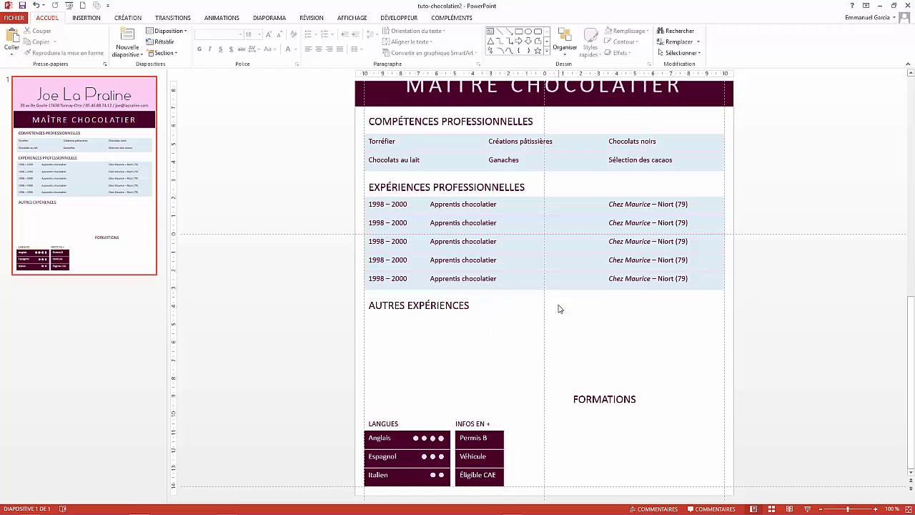
# Duplicate the experiences table below AUTRES EXPÉRIENCES, narrow it to the left half, and select its last two rows
pyautogui.click(536, 289)
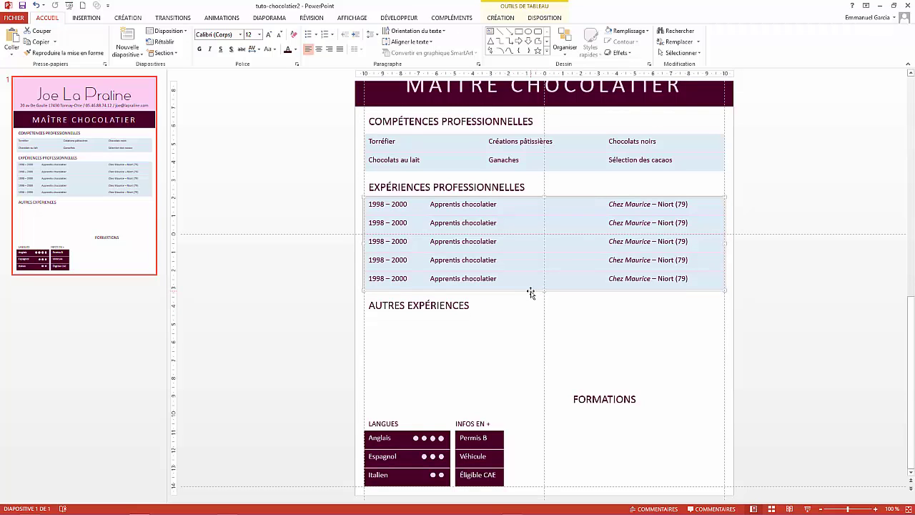
pyautogui.moveTo(536, 293); pyautogui.dragTo(540, 409)
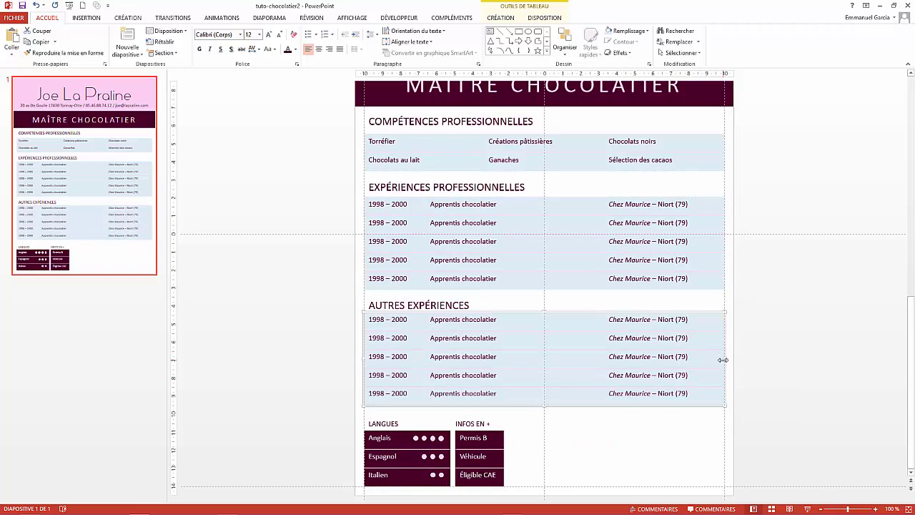
pyautogui.moveTo(724, 360); pyautogui.dragTo(543, 364)
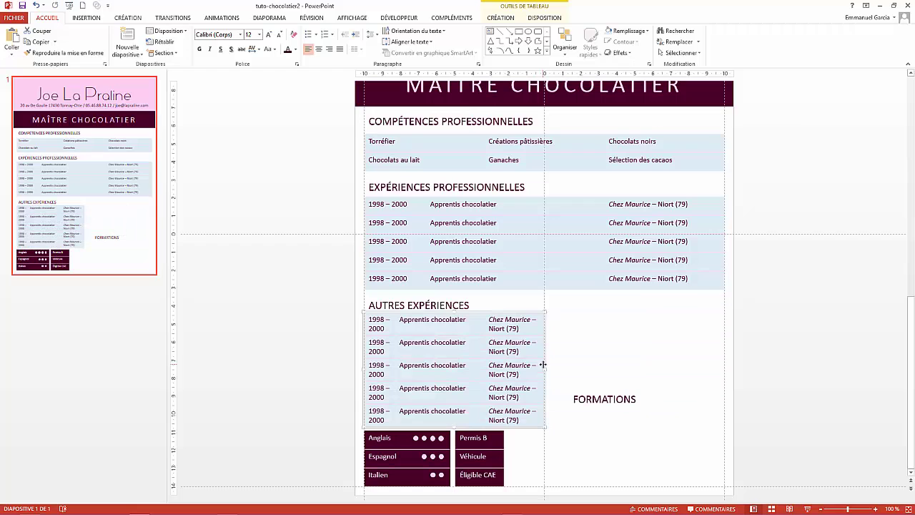
pyautogui.click(522, 420)
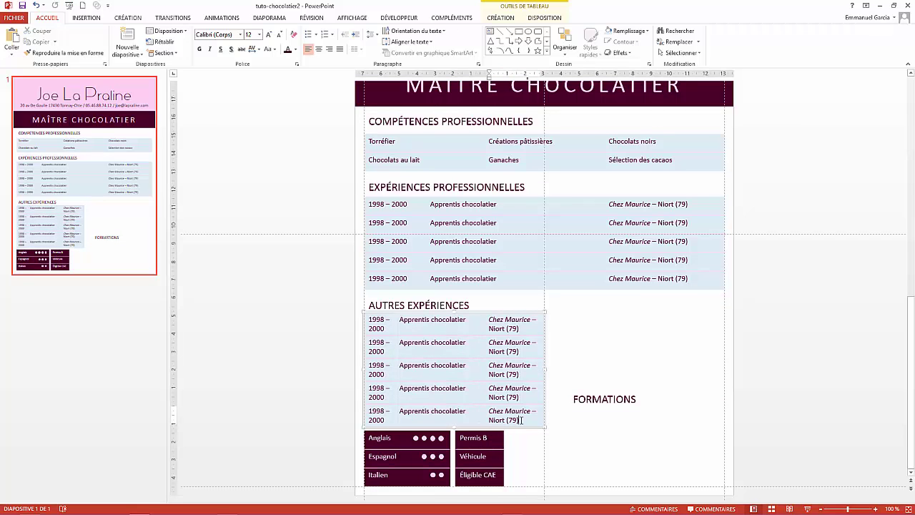
pyautogui.moveTo(521, 420); pyautogui.dragTo(385, 398)
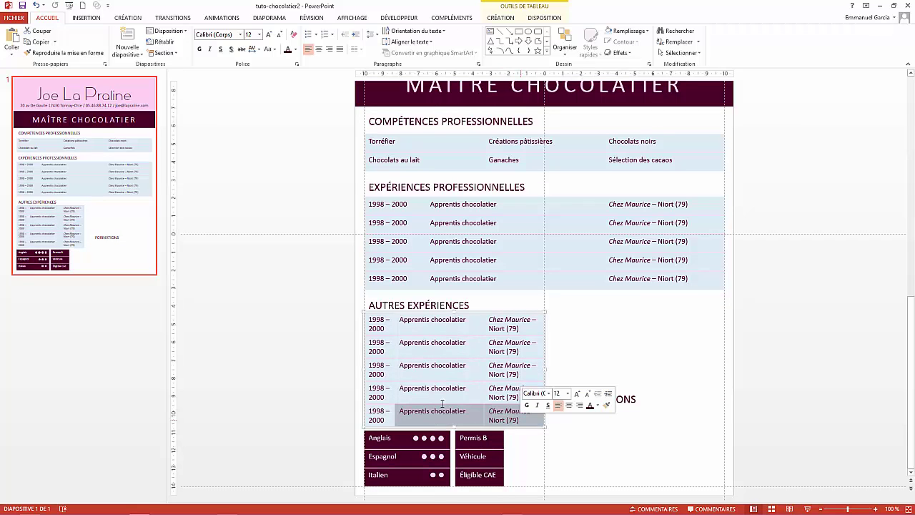
# Delete the two extra rows so the AUTRES EXPÉRIENCES table keeps three rows
pyautogui.rightClick(385, 398)
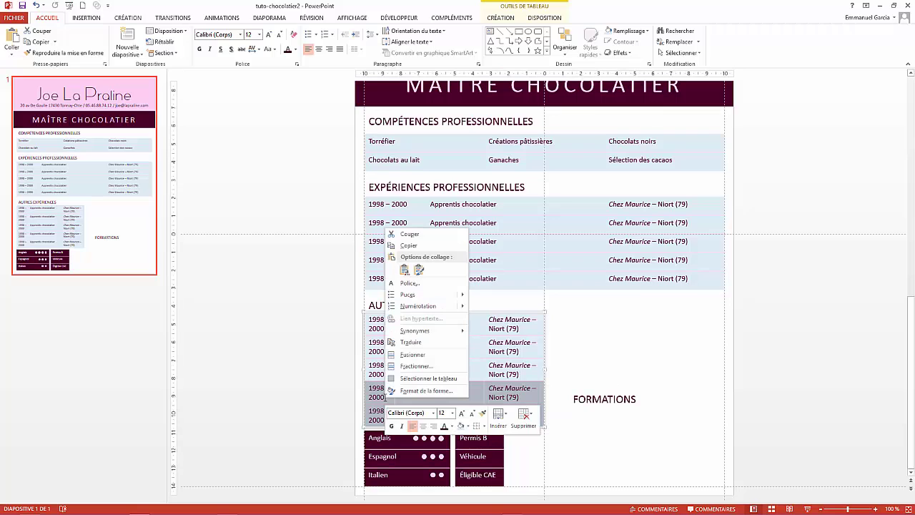
pyautogui.click(525, 421)
pyautogui.click(533, 441)
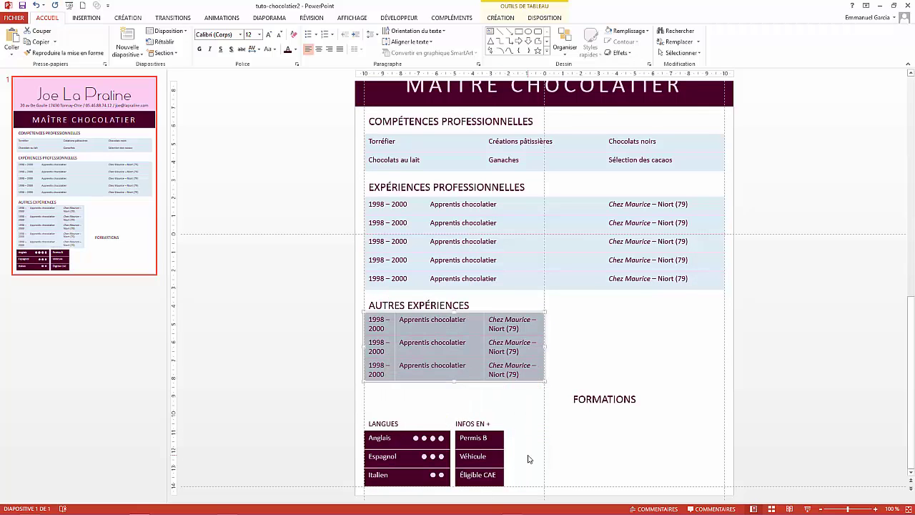
# Nudge the table down and widen its date column so dates fit on one line
pyautogui.moveTo(495, 383); pyautogui.dragTo(498, 408)
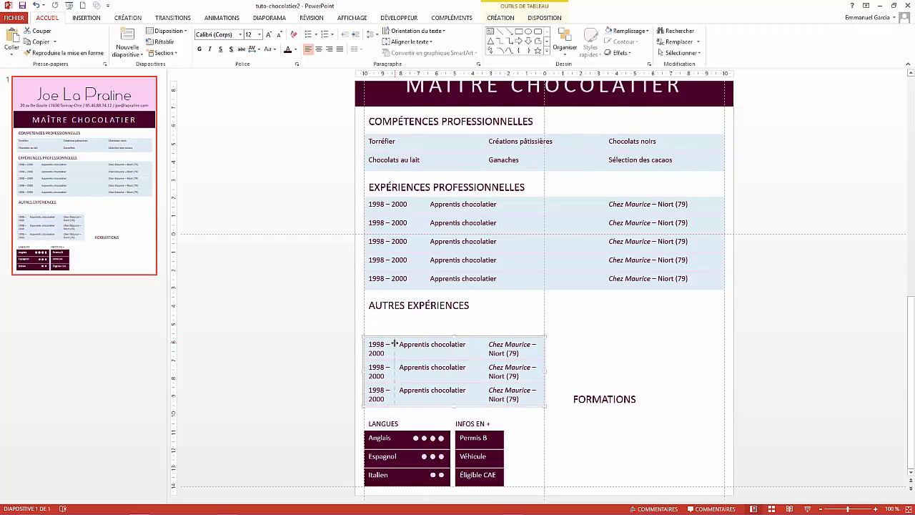
pyautogui.moveTo(394, 344); pyautogui.dragTo(404, 344)
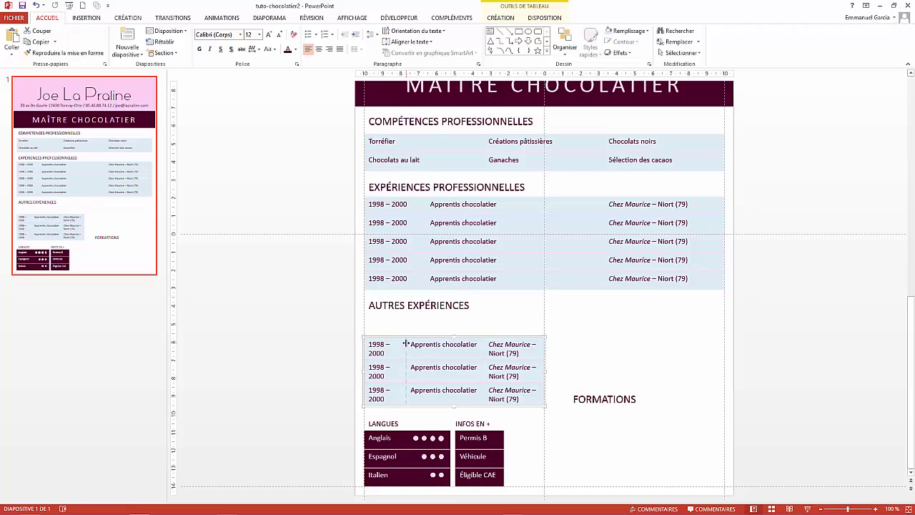
pyautogui.moveTo(405, 344); pyautogui.dragTo(414, 344)
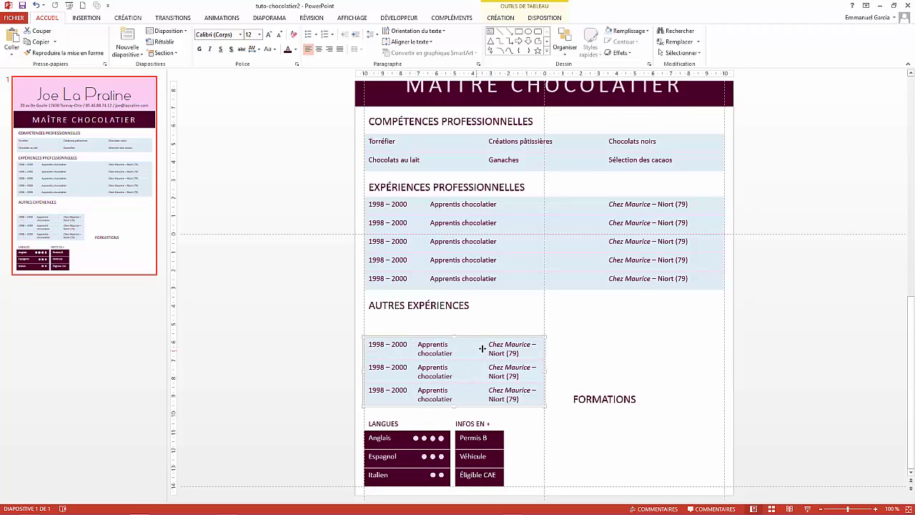
# Move the table up to sit just under the AUTRES EXPÉRIENCES heading
pyautogui.click(641, 328)
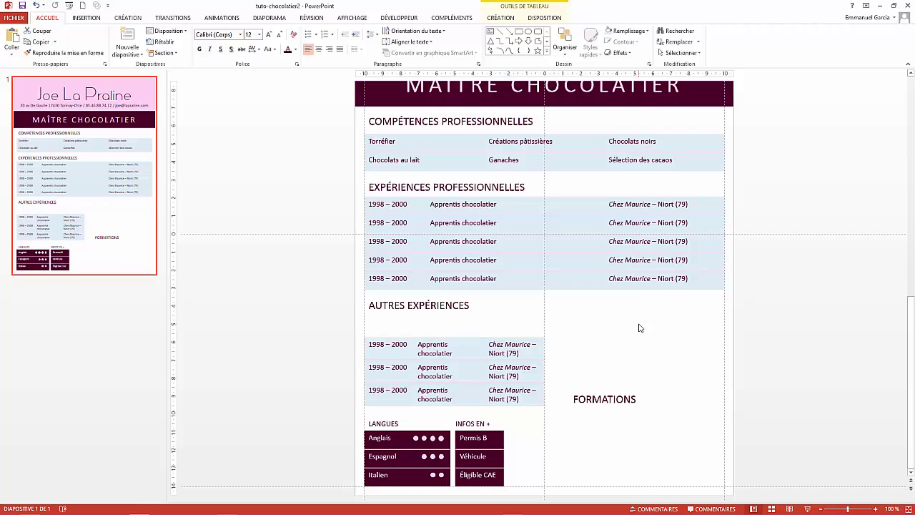
pyautogui.click(486, 334)
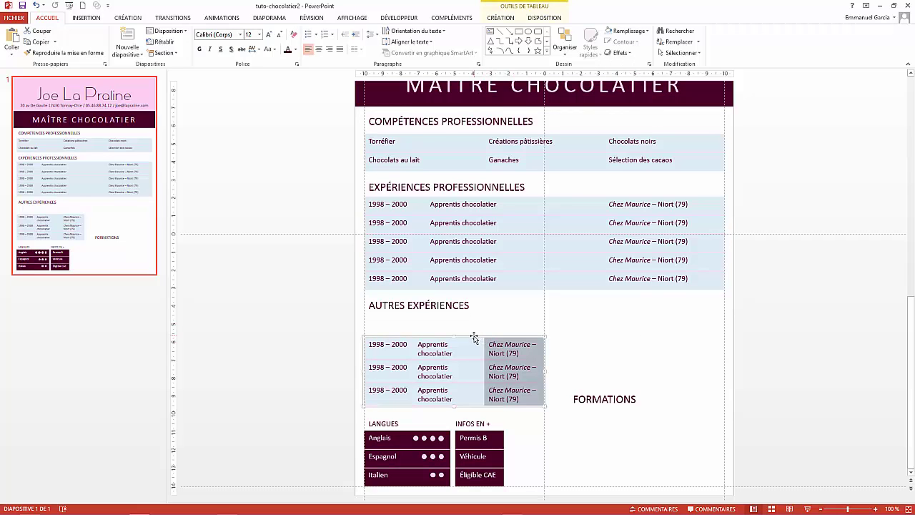
pyautogui.click(474, 331)
pyautogui.moveTo(474, 331); pyautogui.dragTo(475, 316)
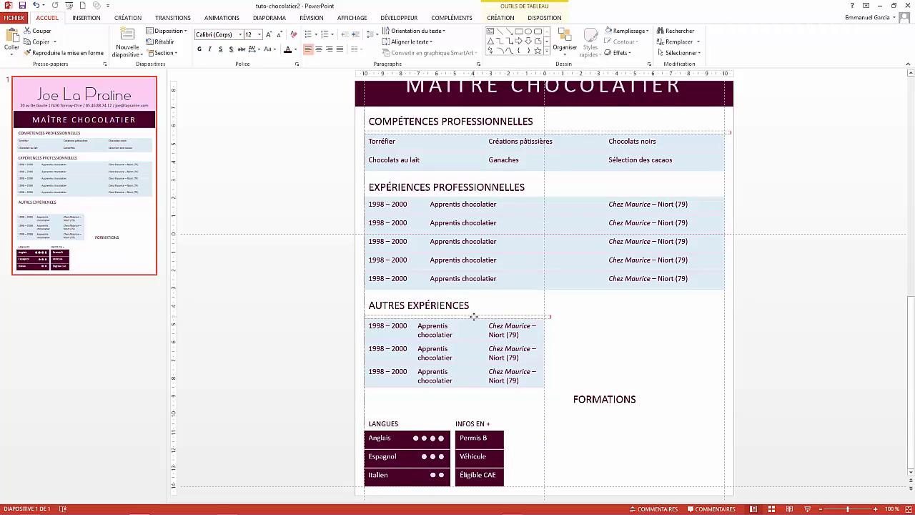
pyautogui.click(615, 334)
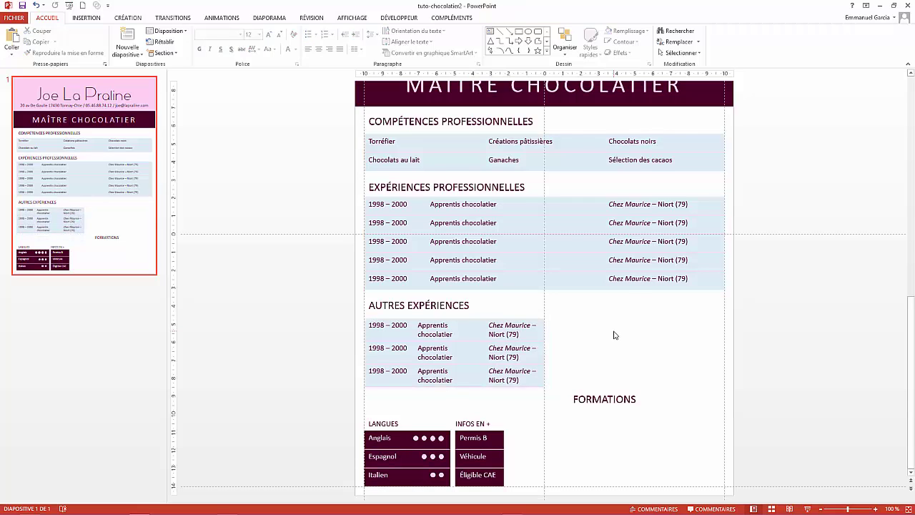
# Drag the FORMATIONS heading up and left to align with AUTRES EXPÉRIENCES at the right column's edge
pyautogui.click(609, 408)
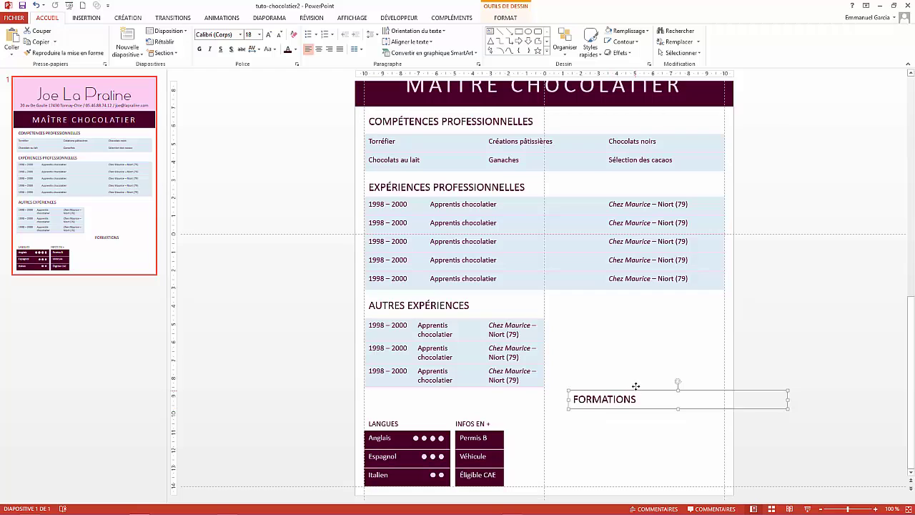
pyautogui.moveTo(635, 394); pyautogui.dragTo(626, 296)
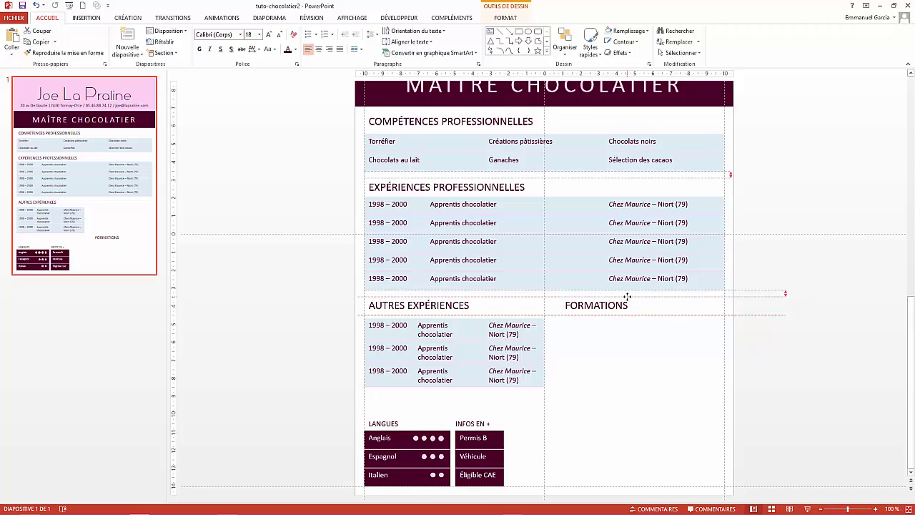
pyautogui.moveTo(627, 296); pyautogui.dragTo(609, 296)
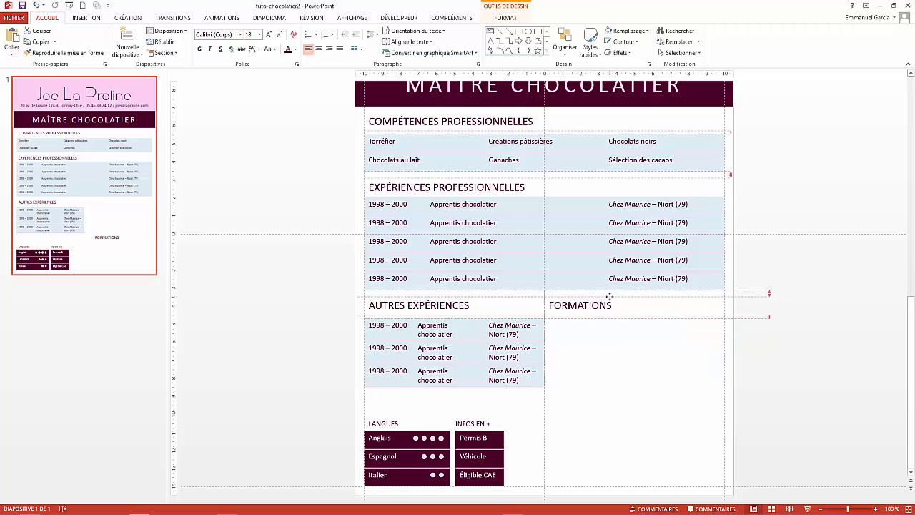
pyautogui.click(619, 351)
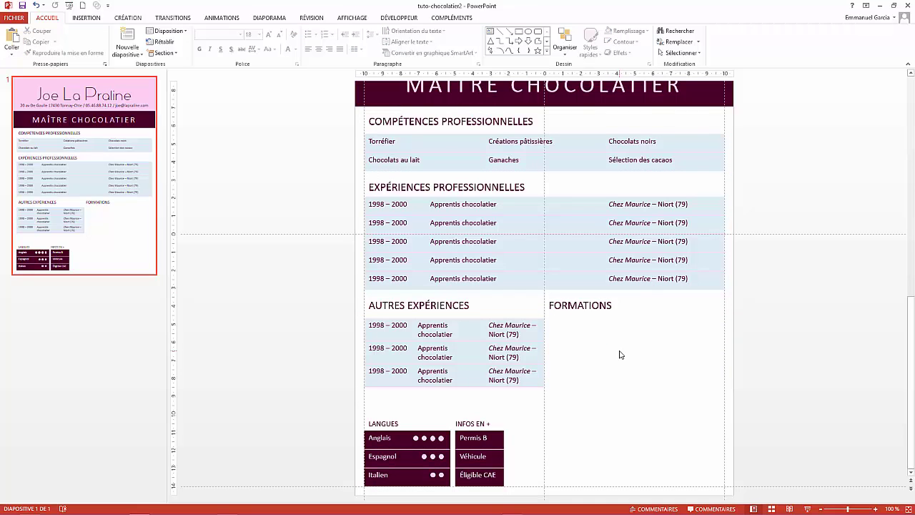
# Copy the three-row table under FORMATIONS, then narrow the original's job column and right edge
pyautogui.click(534, 383)
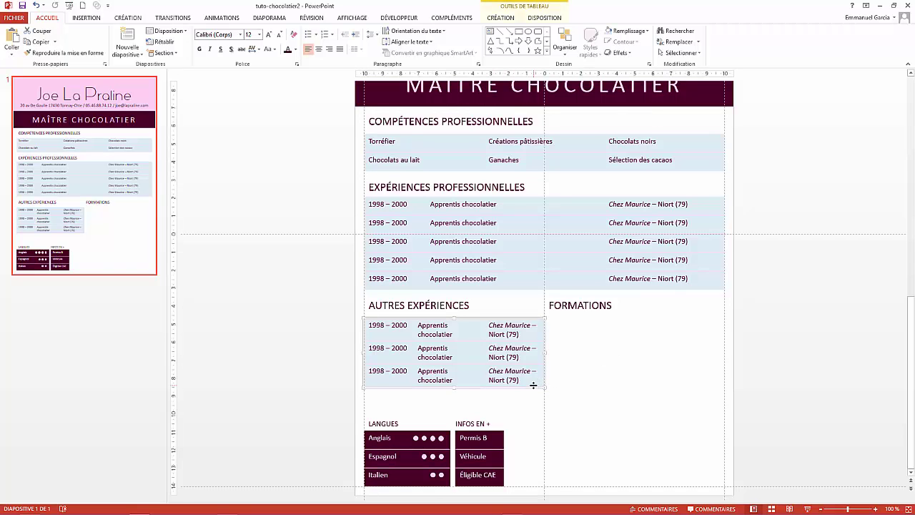
pyautogui.moveTo(532, 385); pyautogui.dragTo(718, 391)
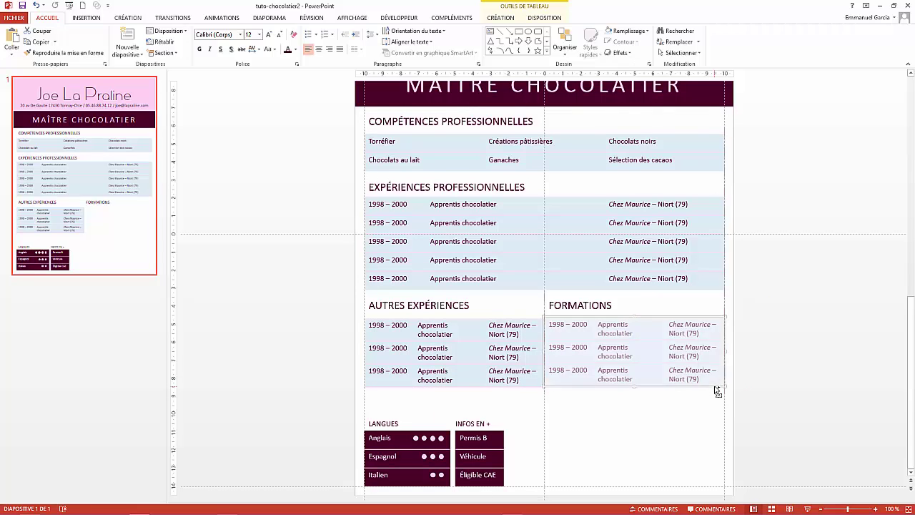
pyautogui.click(468, 332)
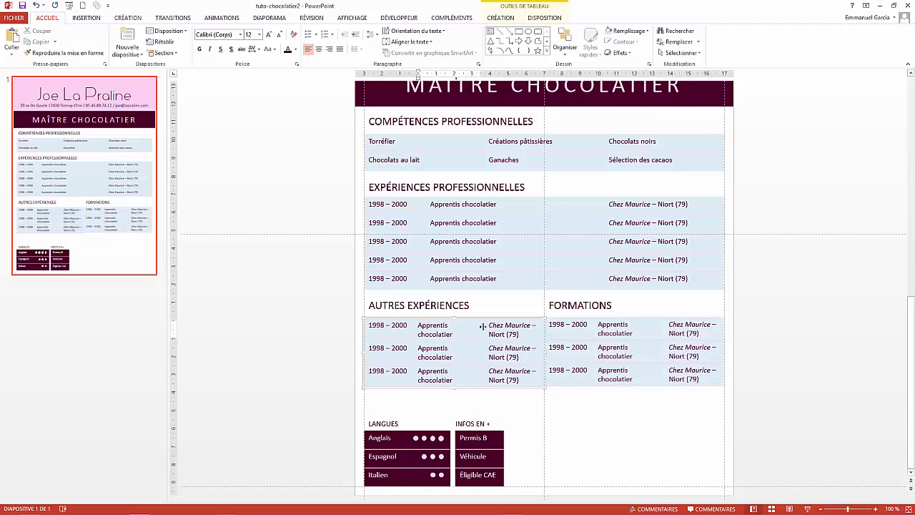
pyautogui.moveTo(483, 326); pyautogui.dragTo(470, 327)
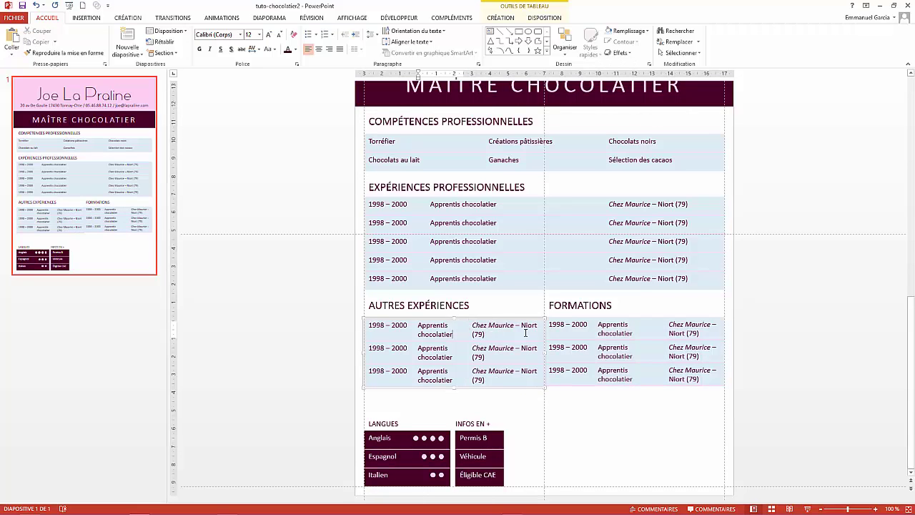
pyautogui.moveTo(545, 350); pyautogui.dragTo(526, 351)
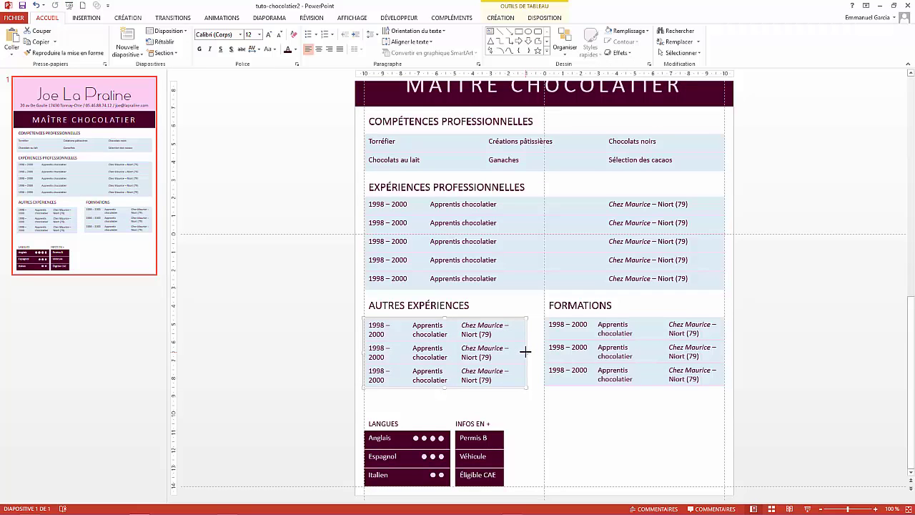
pyautogui.click(620, 455)
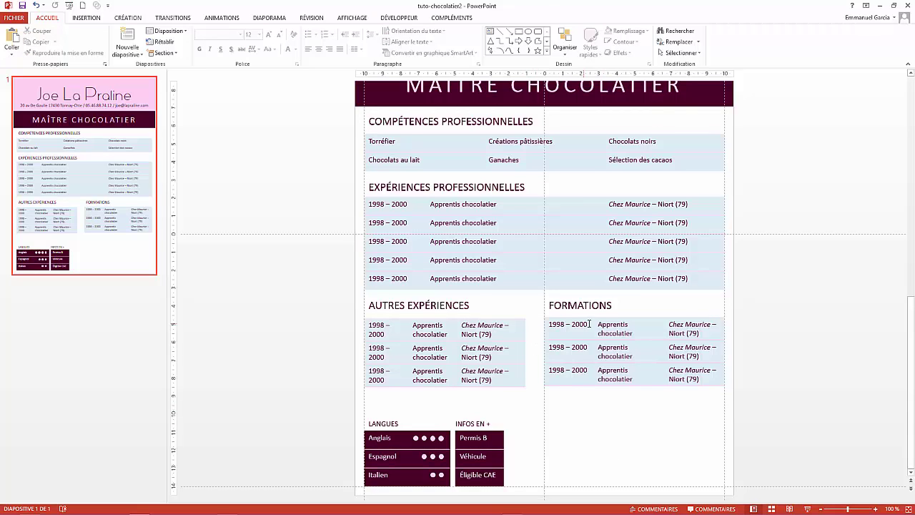
# Delete the end year in all three FORMATIONS rows so each date reads just 1998
pyautogui.moveTo(590, 324); pyautogui.dragTo(569, 325)
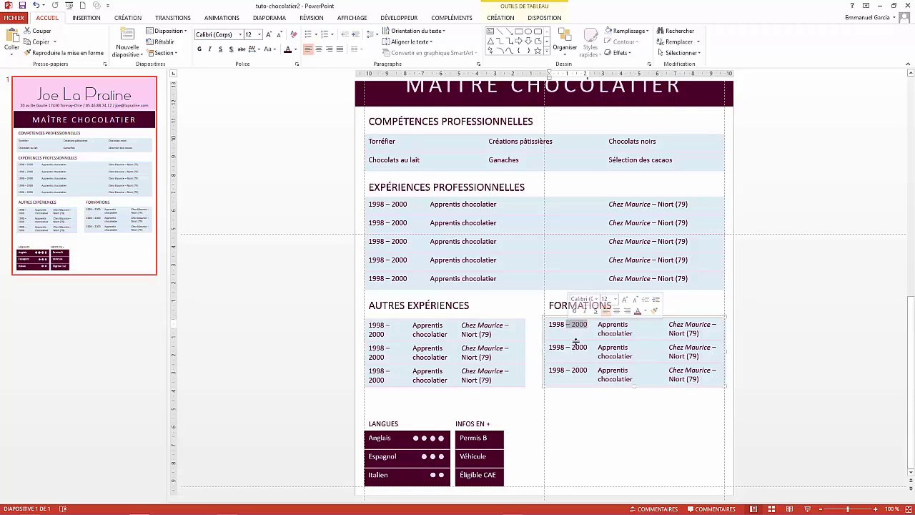
pyautogui.press('BackSpace')
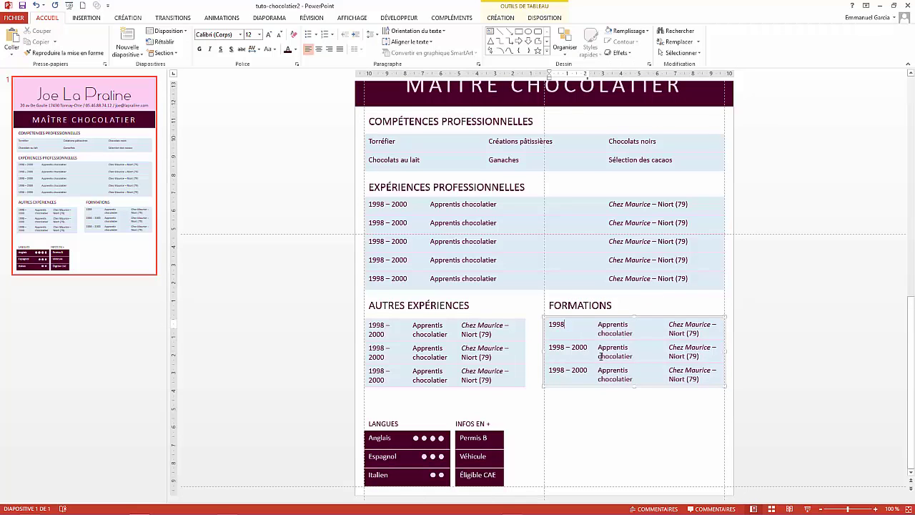
pyautogui.moveTo(589, 348); pyautogui.dragTo(569, 351)
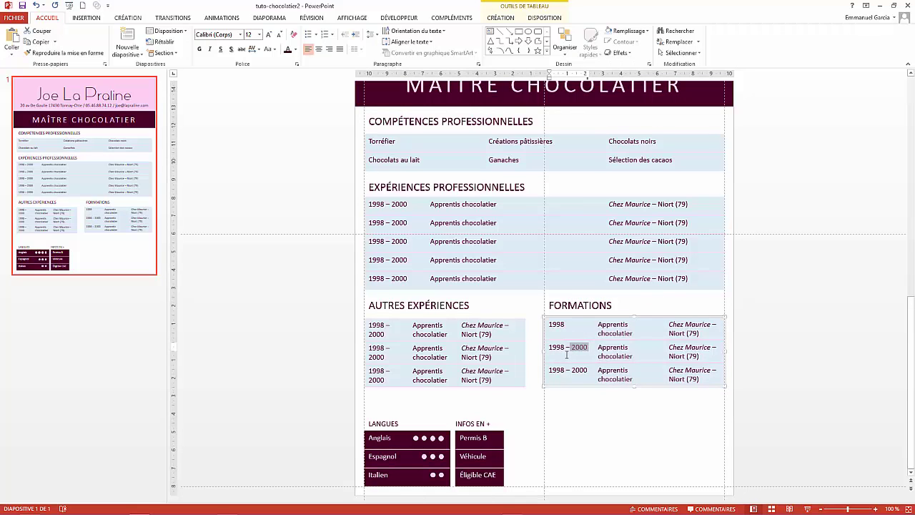
pyautogui.press('BackSpace')
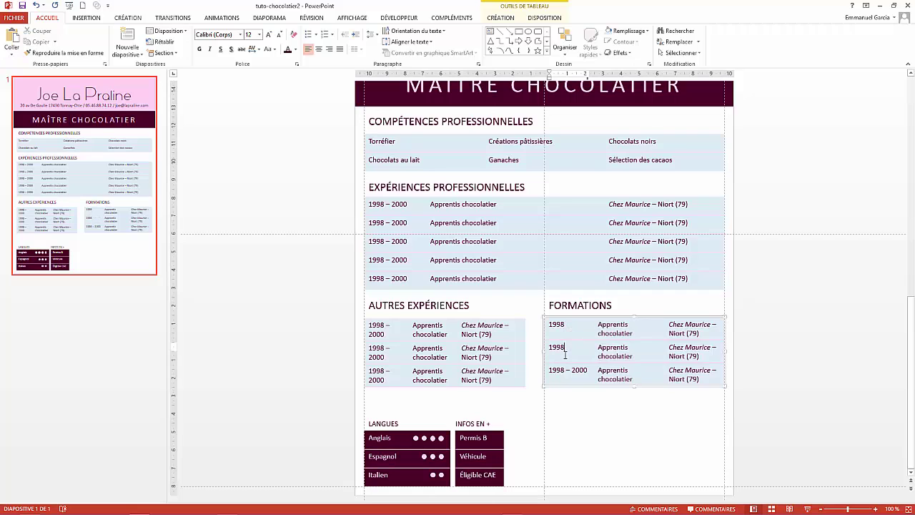
pyautogui.moveTo(588, 370); pyautogui.dragTo(567, 371)
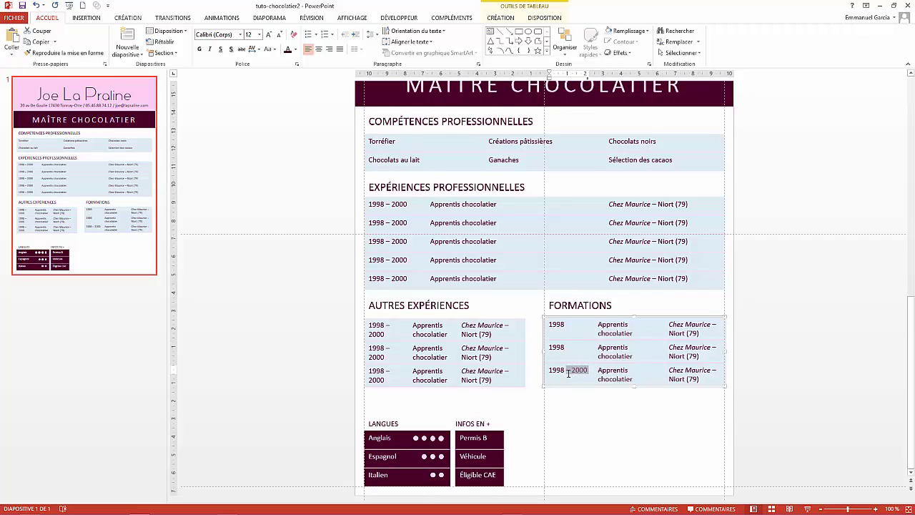
pyautogui.press('BackSpace')
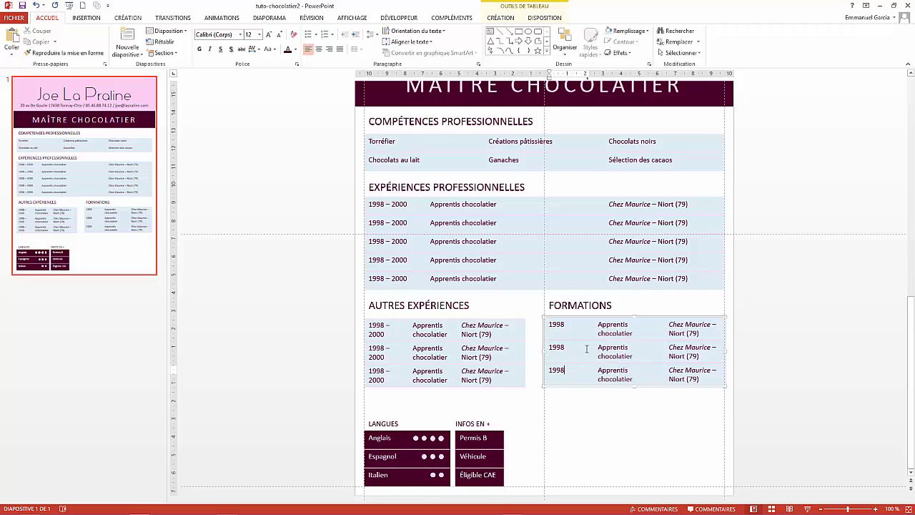
# Narrow the FORMATIONS date column so Apprentis chocolatier stays on one line
pyautogui.moveTo(593, 329); pyautogui.dragTo(575, 334)
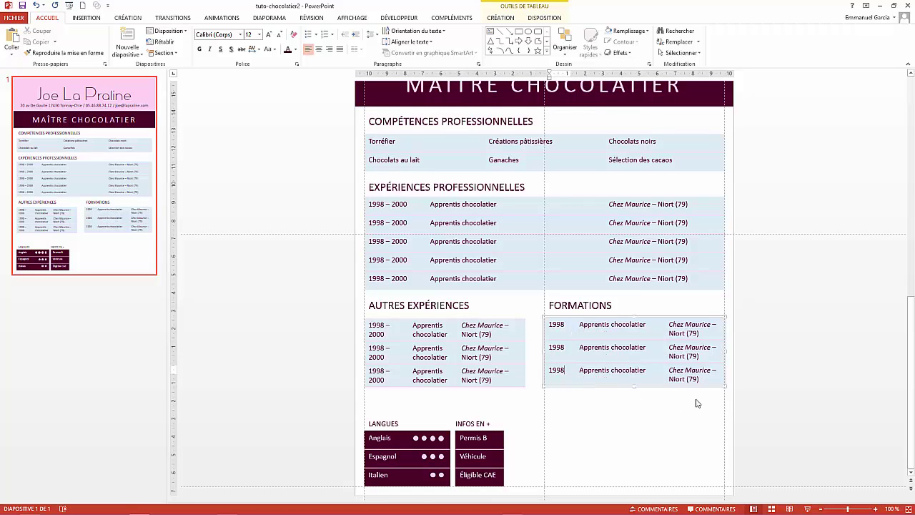
pyautogui.click(696, 423)
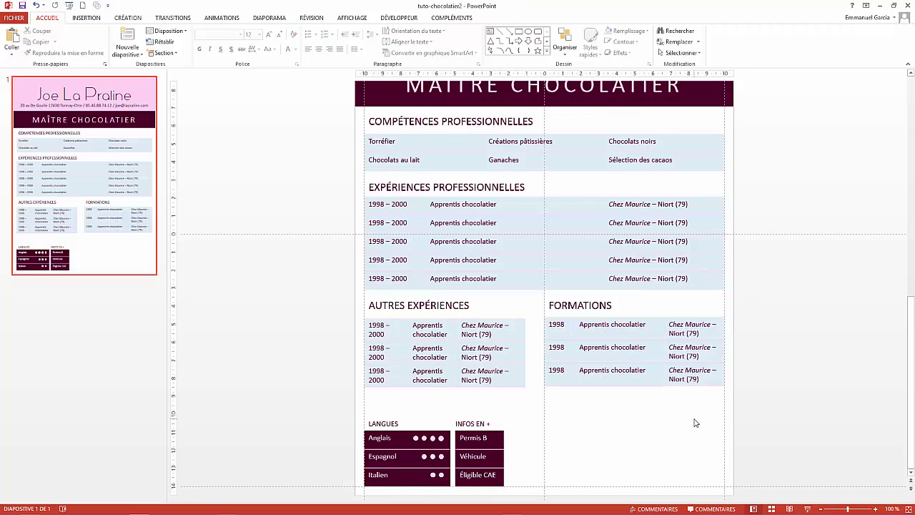
pyautogui.keyDown('ctrl'); pyautogui.scroll(-4, 799, 383); pyautogui.keyUp('ctrl')
pyautogui.click(799, 383)
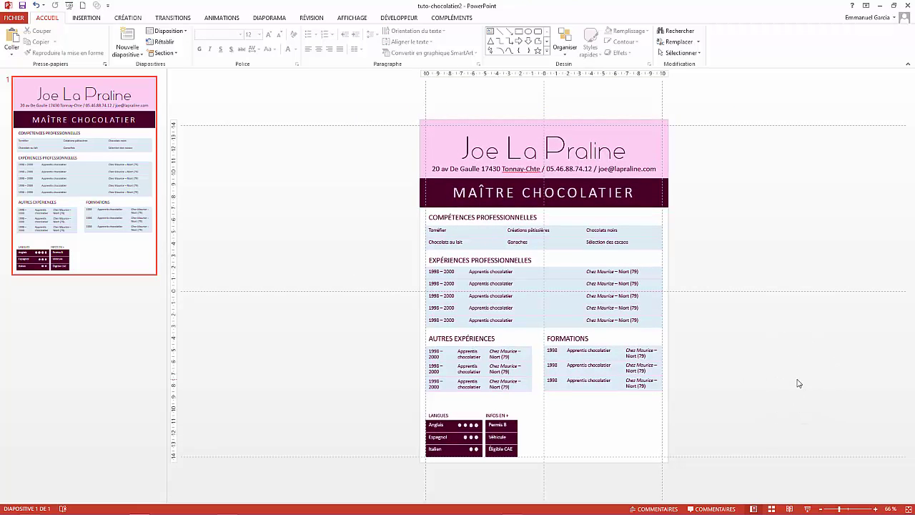
# Duplicate the FORMATIONS heading and place the copy below the table, level with the info boxes
pyautogui.click(568, 339)
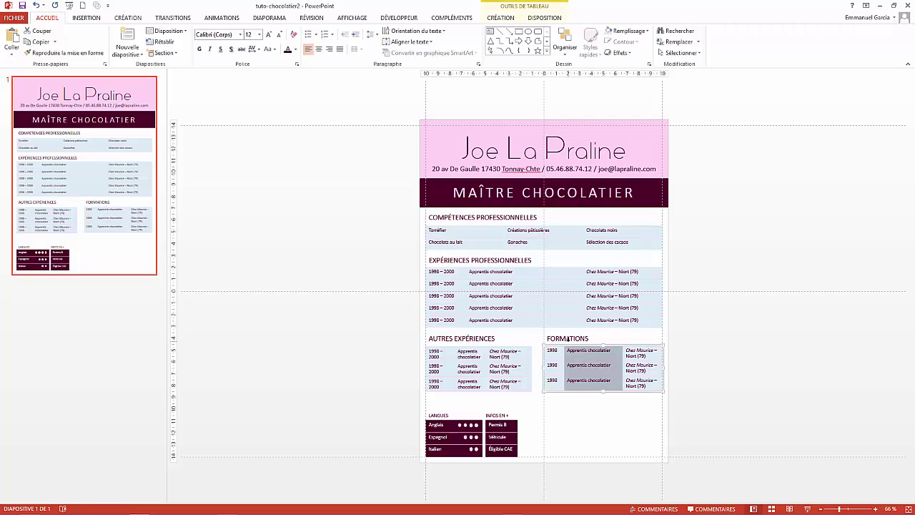
pyautogui.click(572, 339)
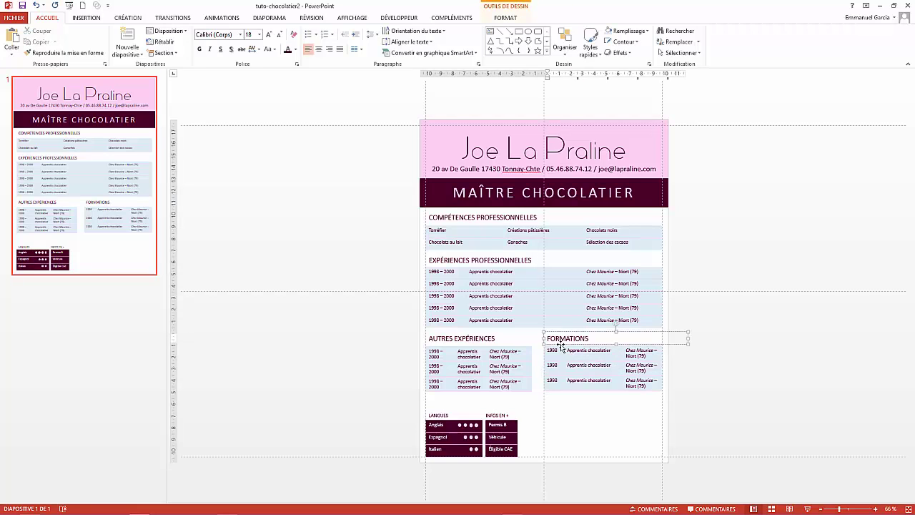
pyautogui.moveTo(561, 346); pyautogui.dragTo(565, 418)
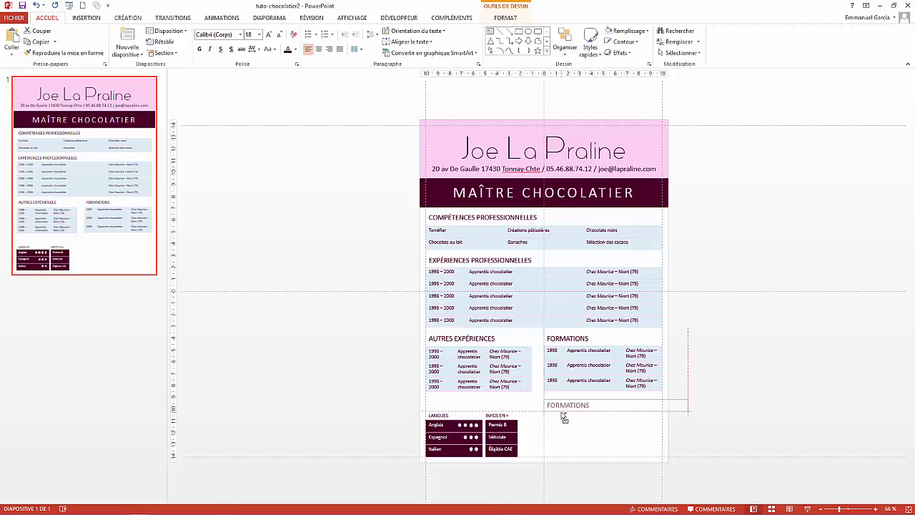
pyautogui.moveTo(564, 417)
pyautogui.mouseDown()
pyautogui.moveTo(564, 427)
pyautogui.moveTo(542, 417)
pyautogui.mouseUp()
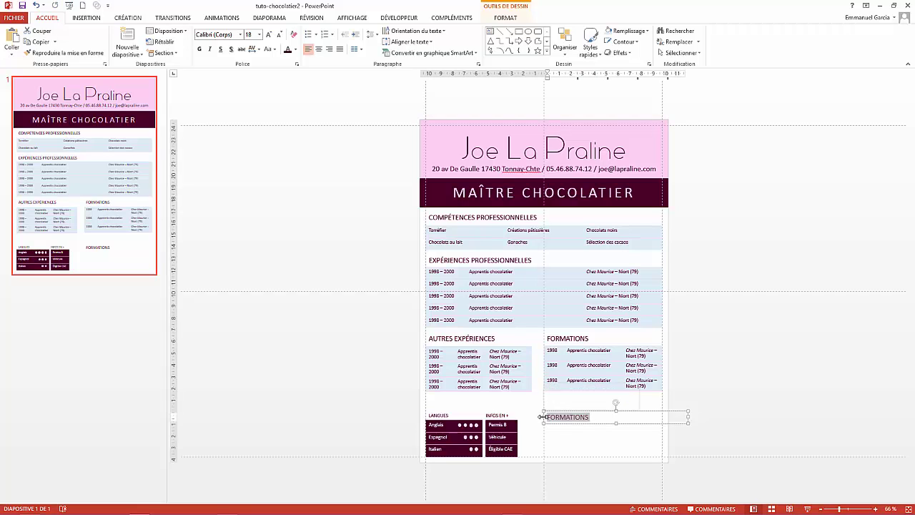
# Retype the copied heading as QUALITÉS
pyautogui.write('QUALIT')
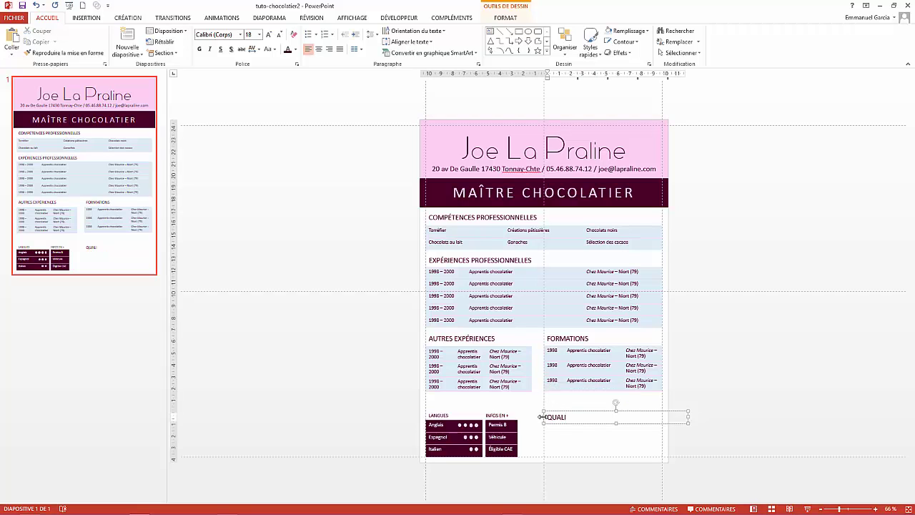
pyautogui.write('É')
pyautogui.click(542, 417)
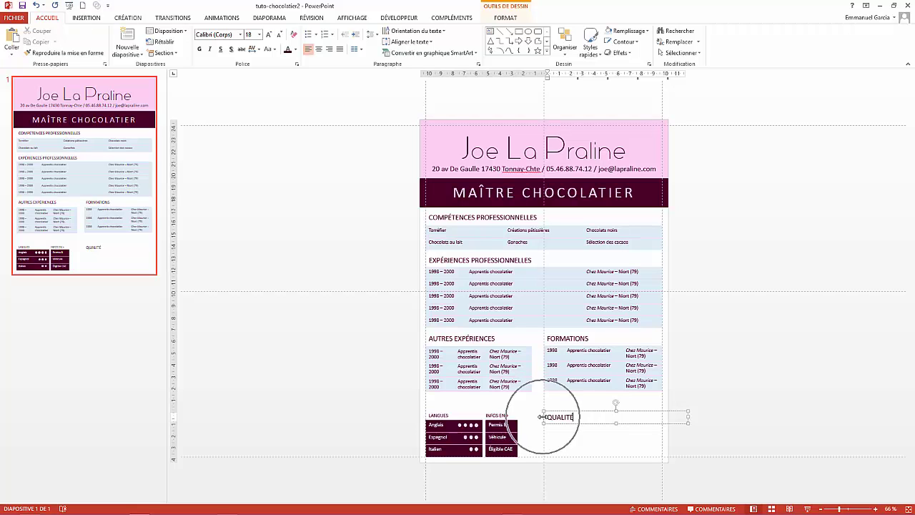
pyautogui.write('S')
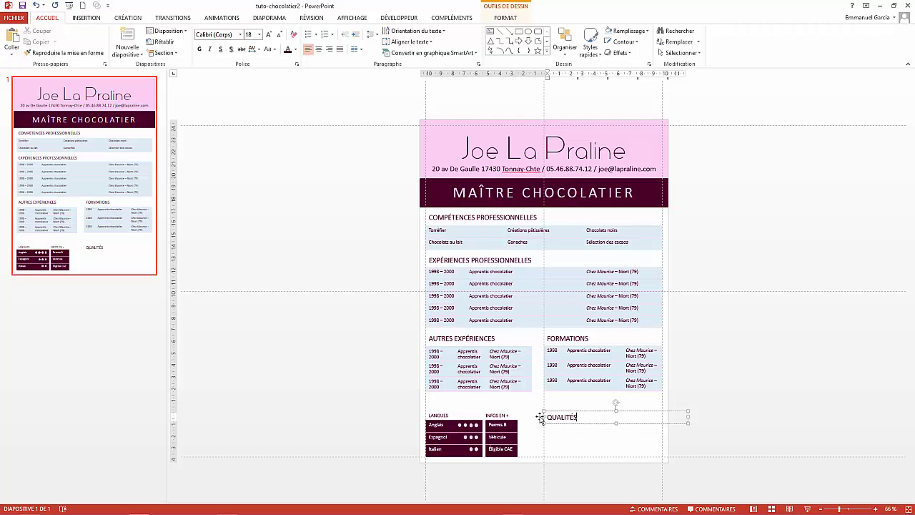
pyautogui.click(688, 419)
pyautogui.click(653, 417)
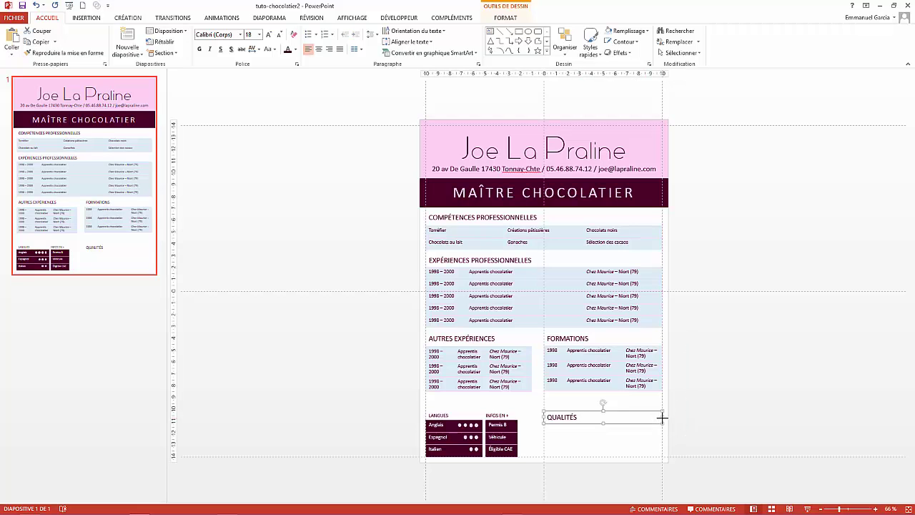
pyautogui.click(762, 429)
# Zoom in on the QUALITÉS area and insert a 3-column, 2-row table from Insertion > Tableau
pyautogui.keyDown('ctrl'); pyautogui.scroll(-5, 762, 429); pyautogui.keyUp('ctrl')
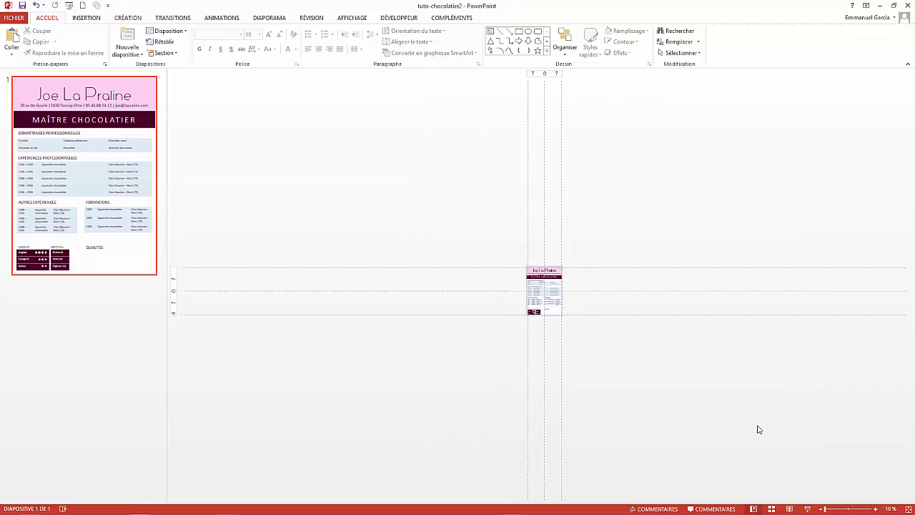
pyautogui.keyDown('ctrl'); pyautogui.scroll(15, 762, 429); pyautogui.keyUp('ctrl')
pyautogui.scroll(-1, 759, 426)
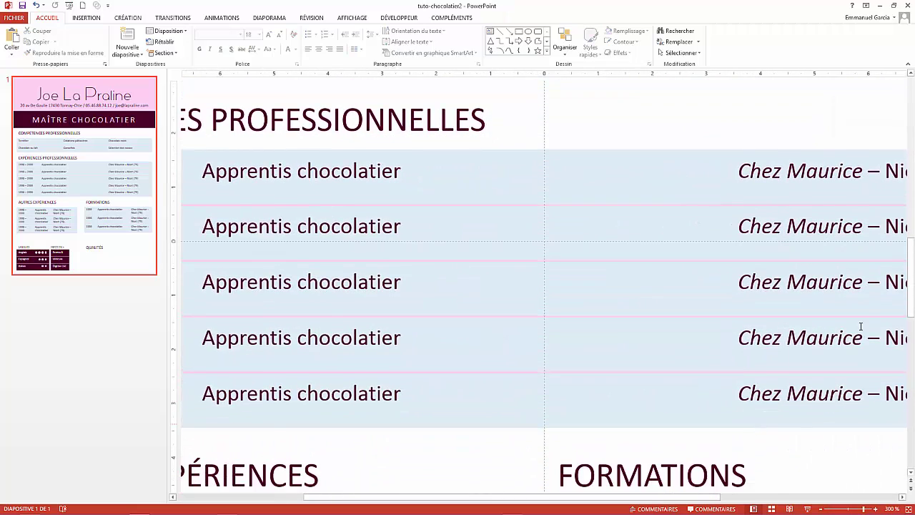
pyautogui.scroll(-2, 861, 327)
pyautogui.scroll(-5, 787, 298)
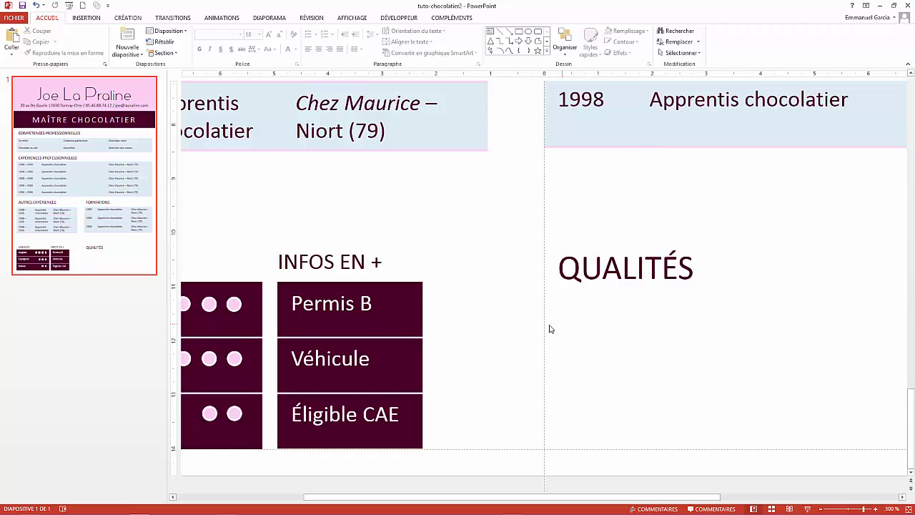
pyautogui.click(78, 18)
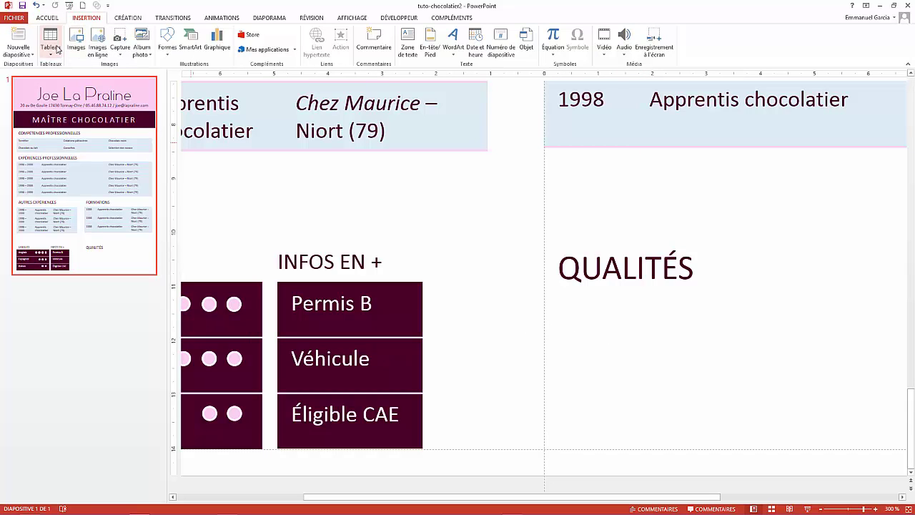
pyautogui.click(55, 47)
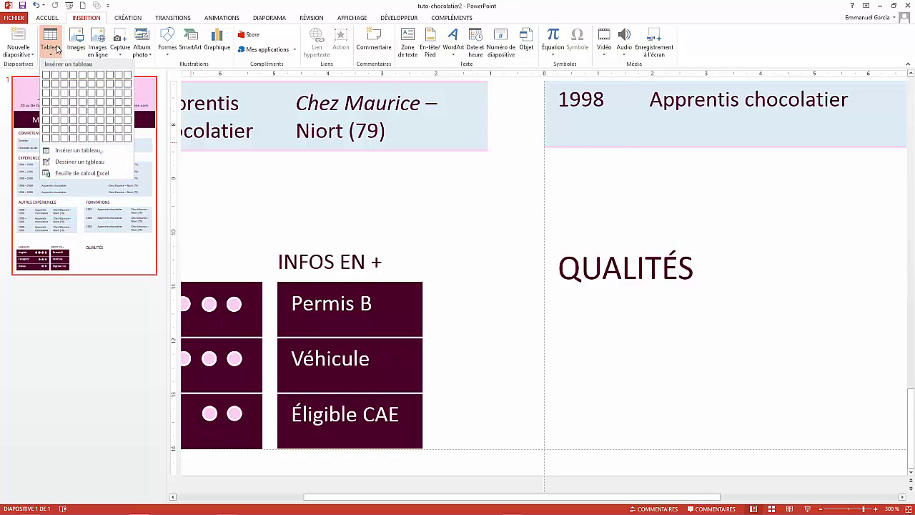
pyautogui.click(66, 88)
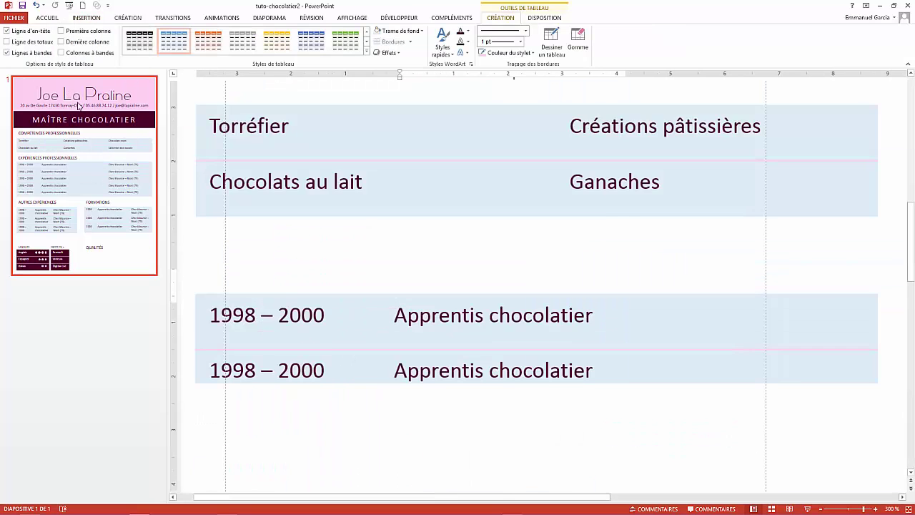
pyautogui.keyDown('ctrl'); pyautogui.scroll(-2, 560, 367); pyautogui.keyUp('ctrl')
pyautogui.keyDown('ctrl'); pyautogui.scroll(-3, 560, 367); pyautogui.keyUp('ctrl')
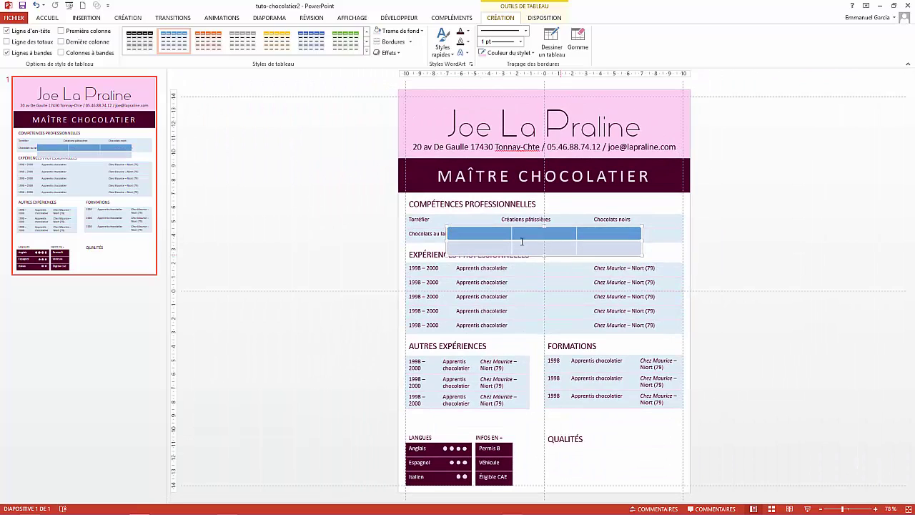
# Give the new table a pale blue fill with no borders except inner horizontal lines
pyautogui.click(412, 33)
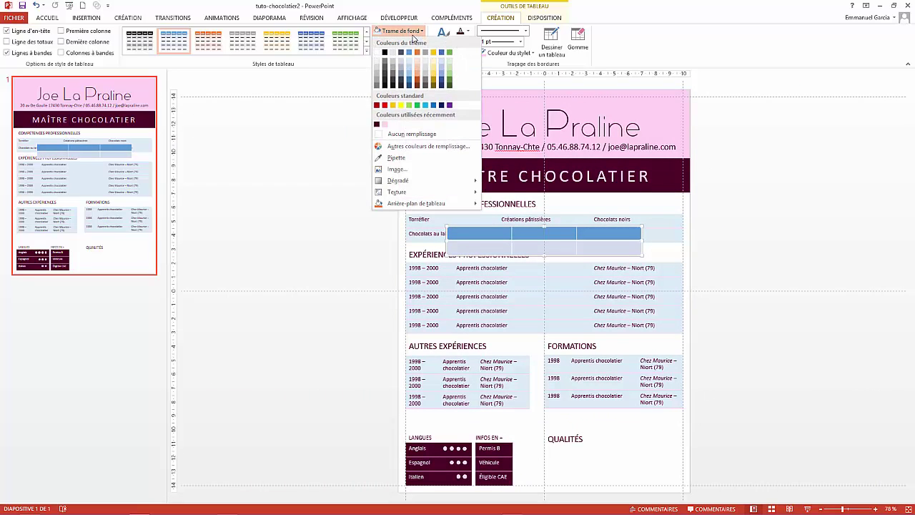
pyautogui.click(410, 64)
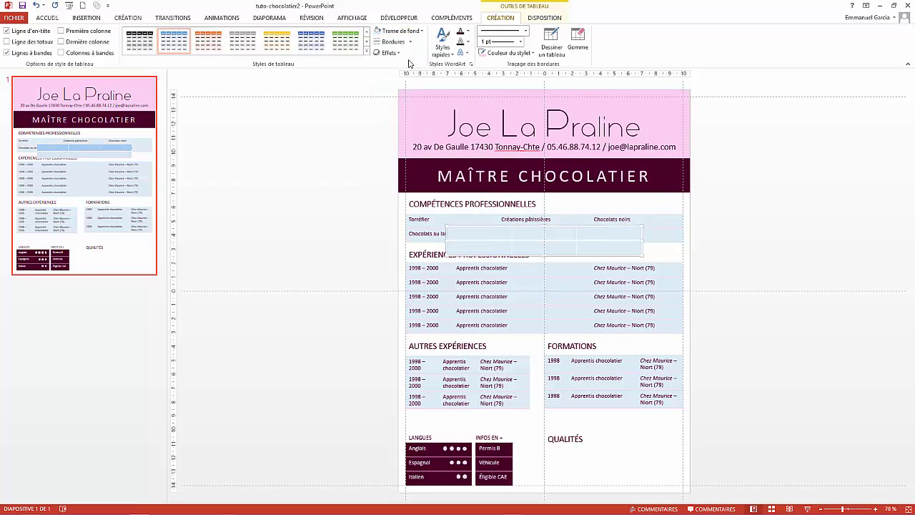
pyautogui.click(408, 45)
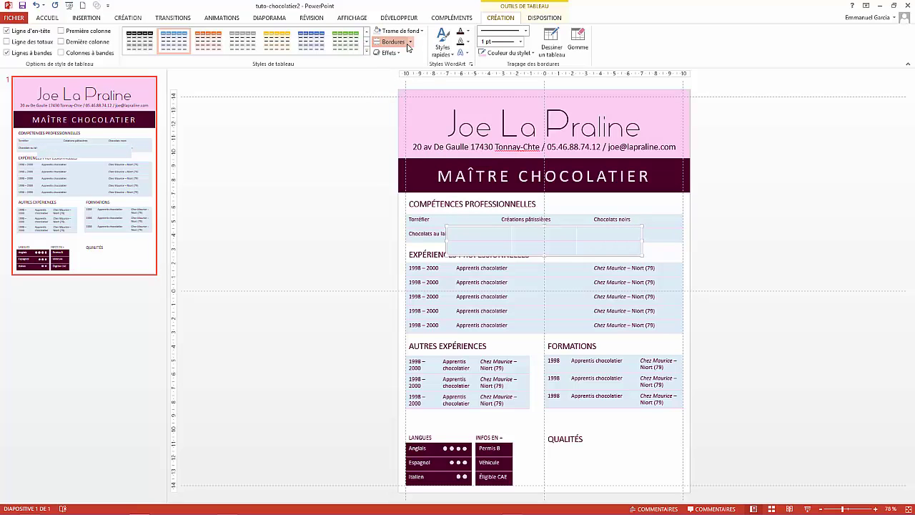
pyautogui.click(409, 43)
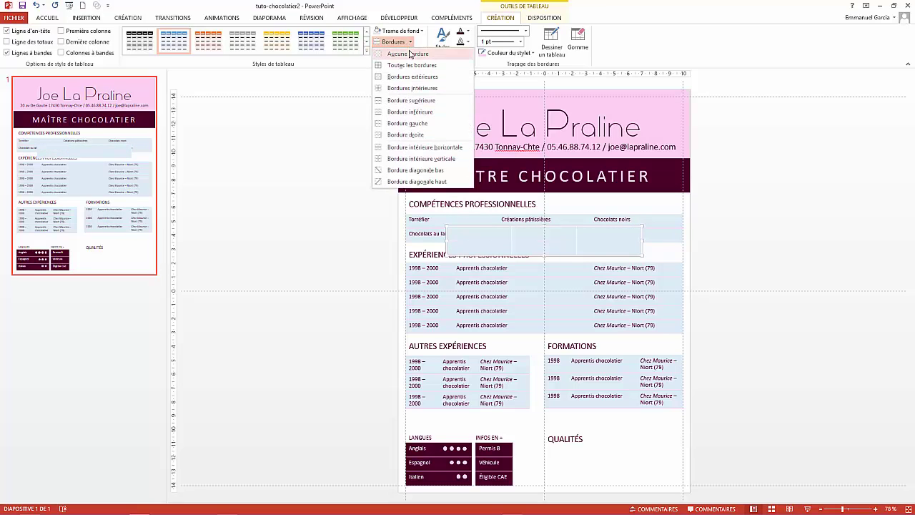
pyautogui.click(409, 54)
pyautogui.click(409, 41)
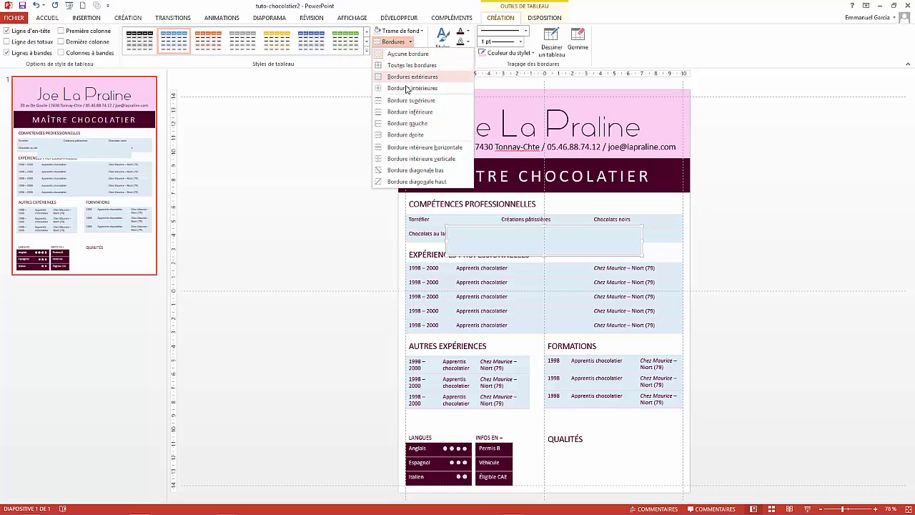
pyautogui.click(416, 147)
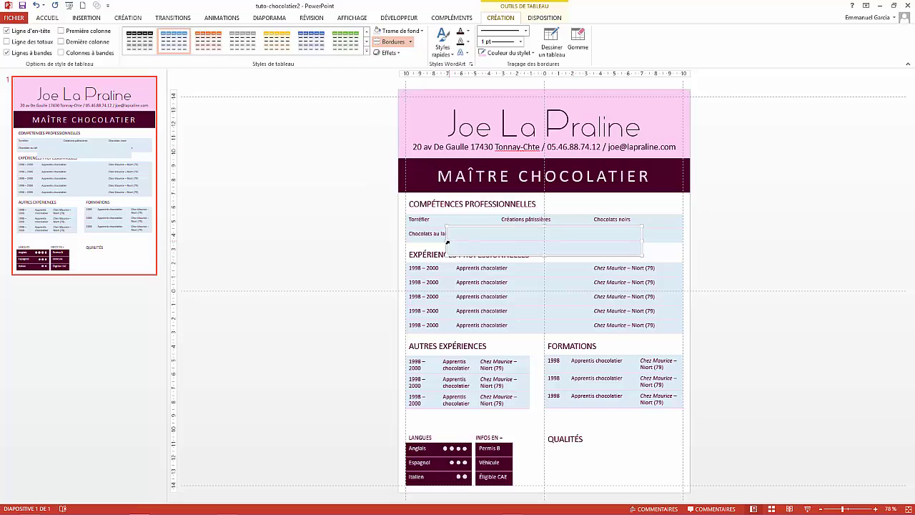
# Move the table under the QUALITÉS heading and widen it to the column's right edge
pyautogui.moveTo(446, 240); pyautogui.dragTo(513, 239)
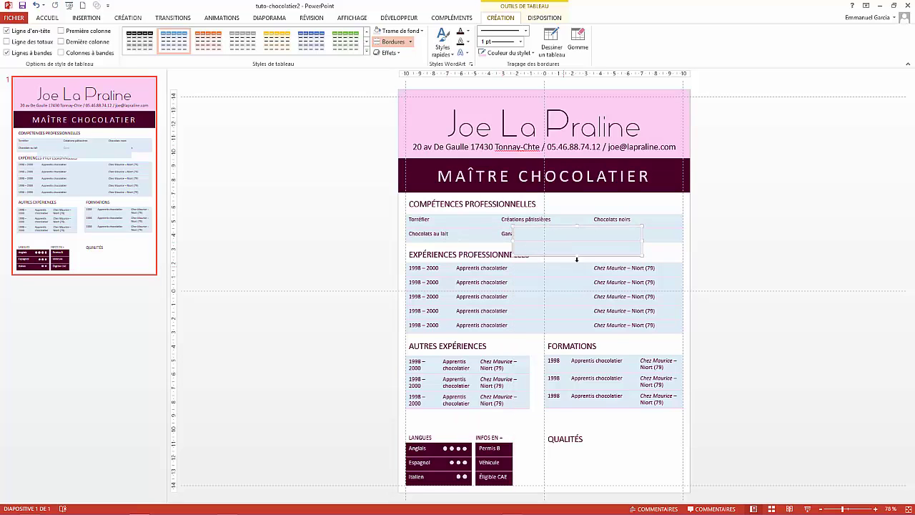
pyautogui.moveTo(595, 256); pyautogui.dragTo(627, 475)
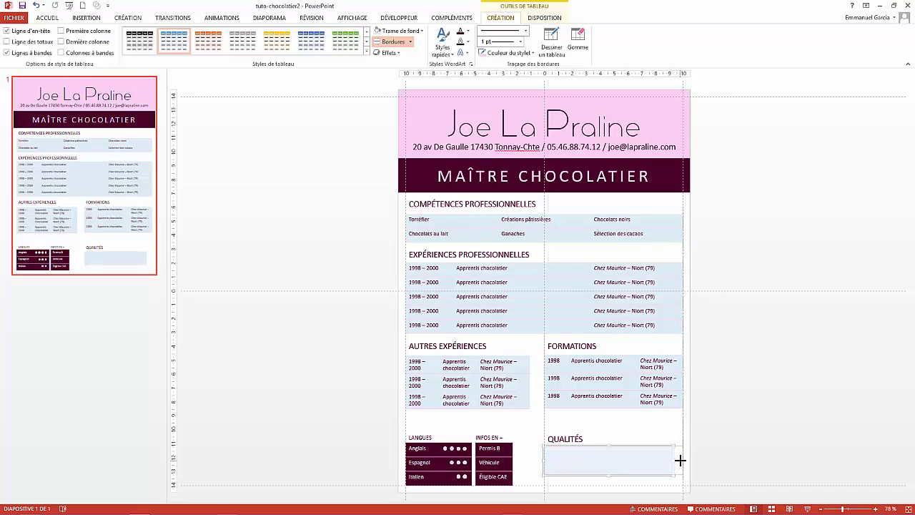
pyautogui.moveTo(673, 460); pyautogui.dragTo(683, 461)
pyautogui.click(724, 461)
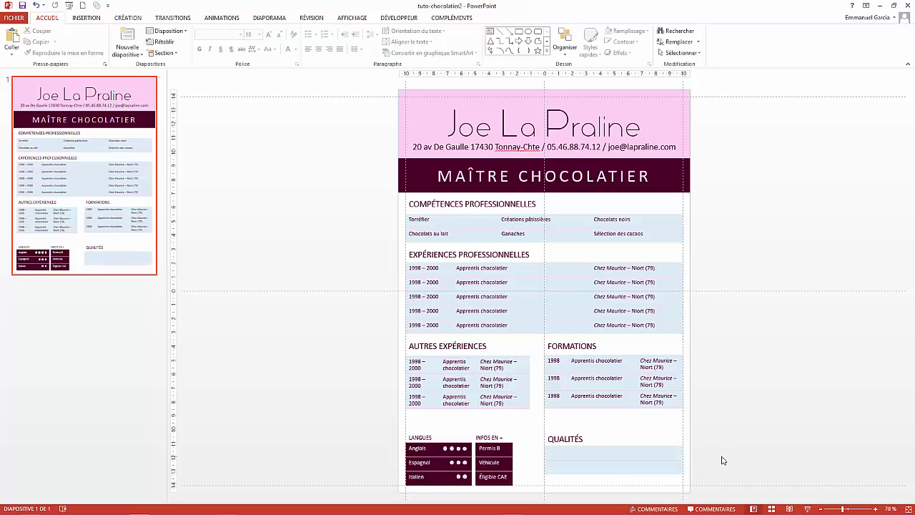